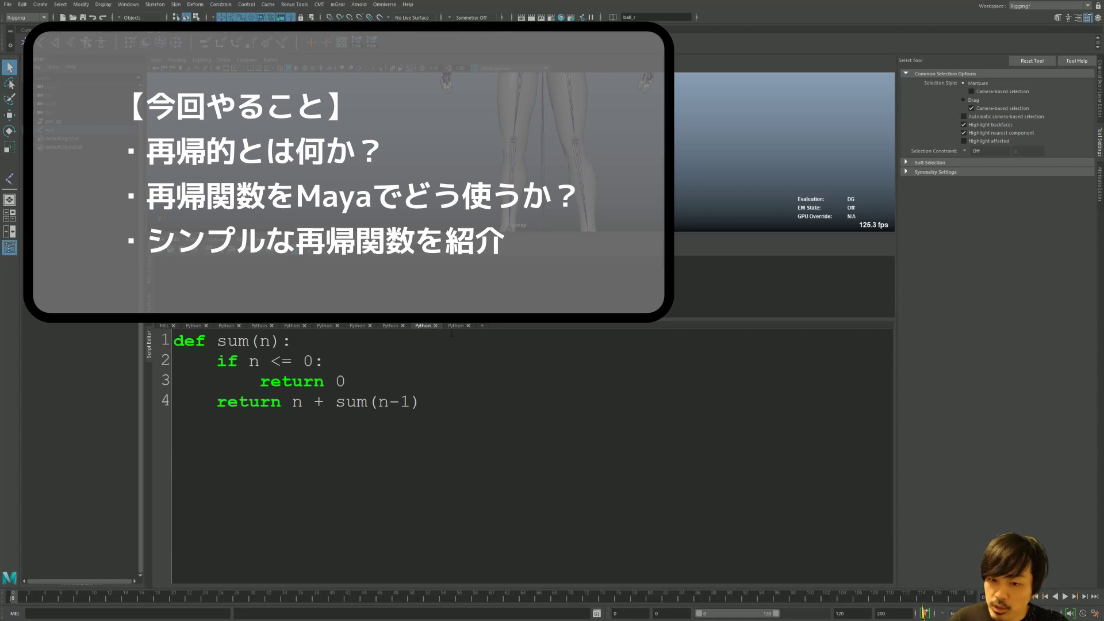
Bring up the getEndJoints script that collects end joints under the 'root' joint.
click(455, 325)
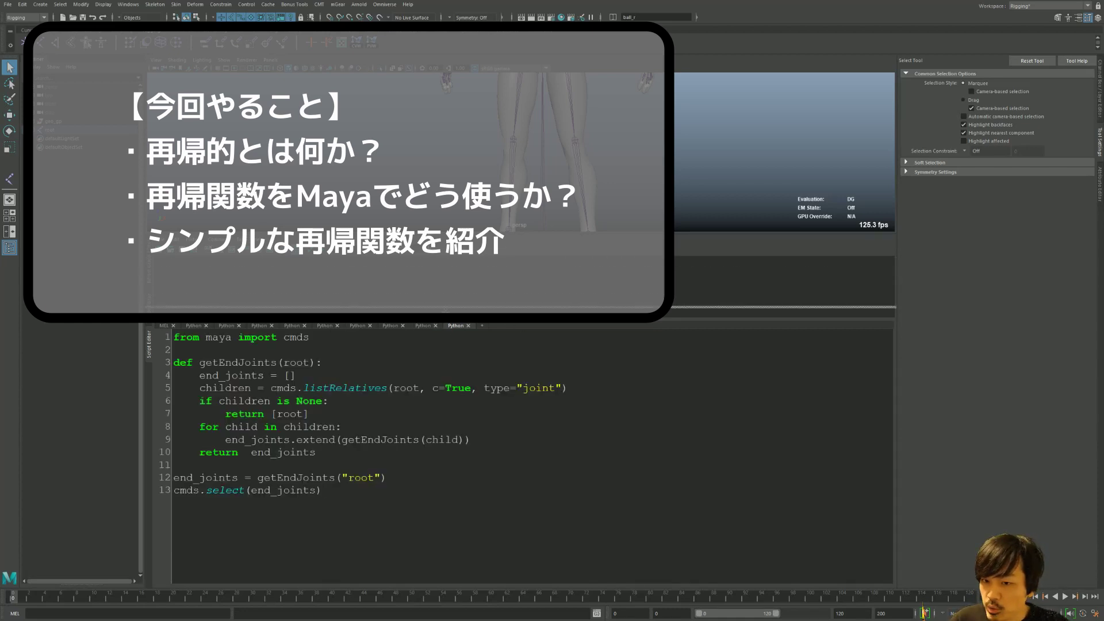
scroll(517, 189, up, 5)
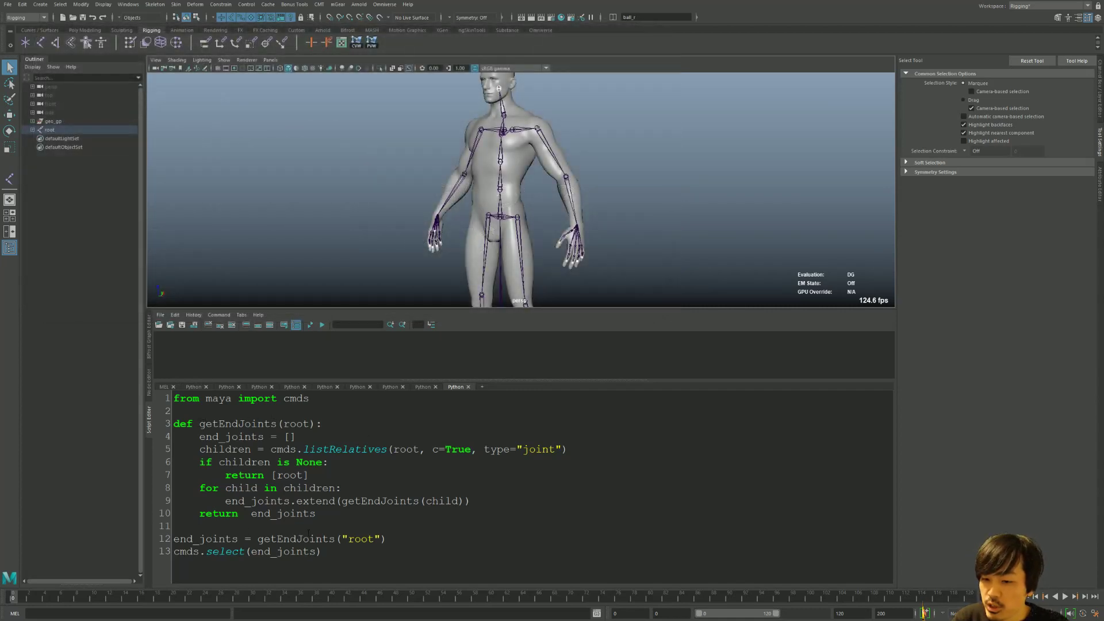
Glance at the sum(n) example, return to getEndJoints, and orbit to a front view of the character.
click(424, 386)
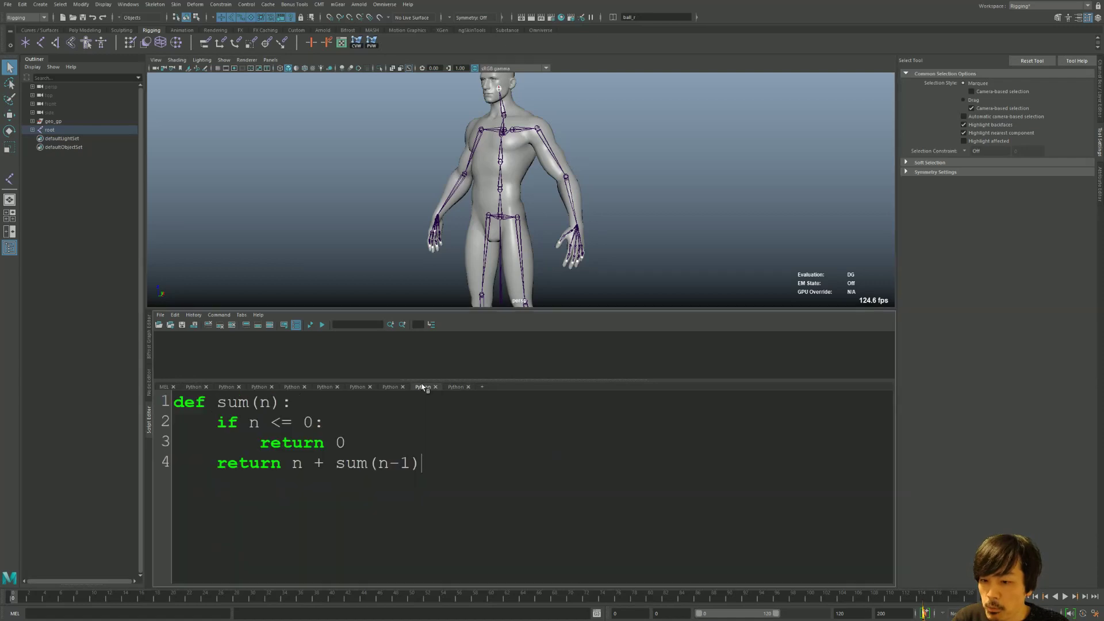
click(455, 387)
mouse_move(419, 223)
alt+mouse_down()
mouse_move(379, 226)
mouse_move(402, 242)
mouse_move(413, 236)
alt+mouse_up()
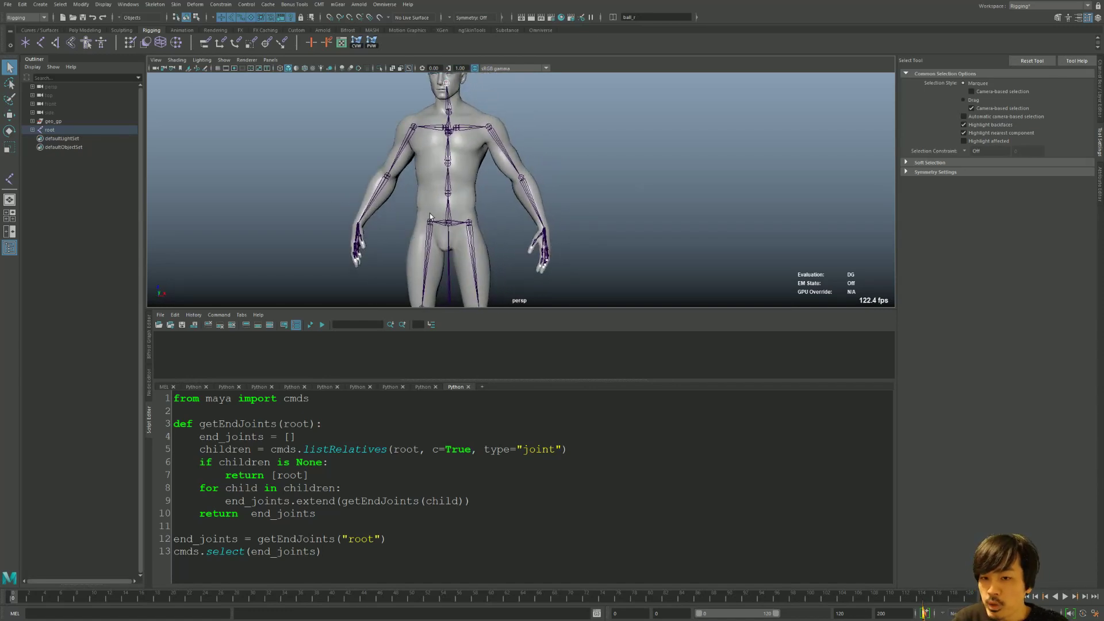
mouse_move(454, 241)
alt+mouse_down()
mouse_move(395, 225)
mouse_move(450, 220)
alt+mouse_up()
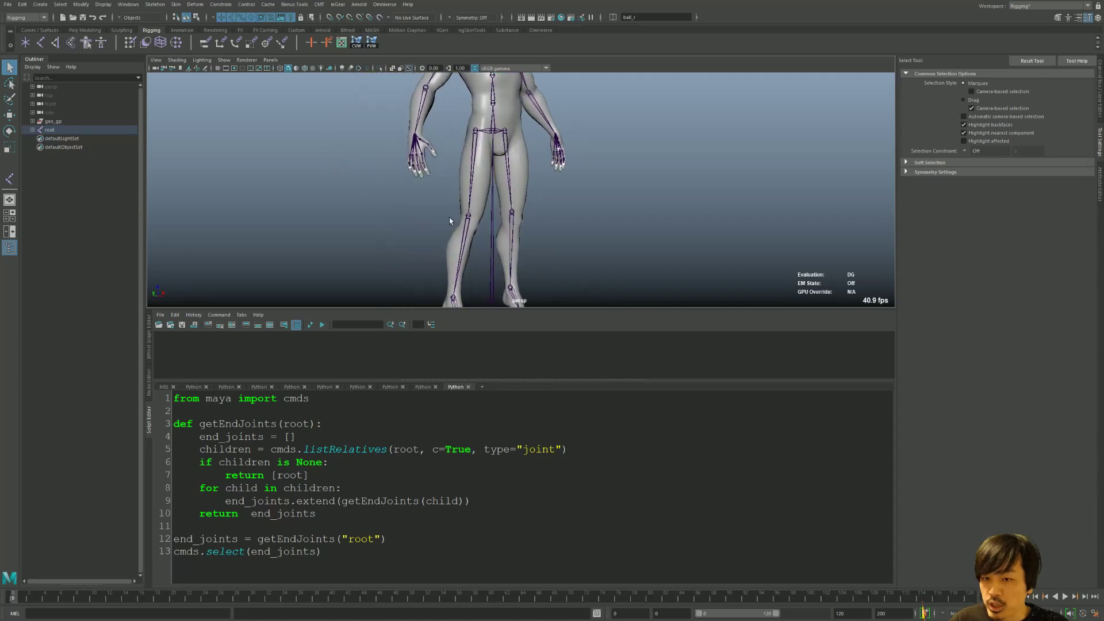
alt+drag(493, 210, 468, 208)
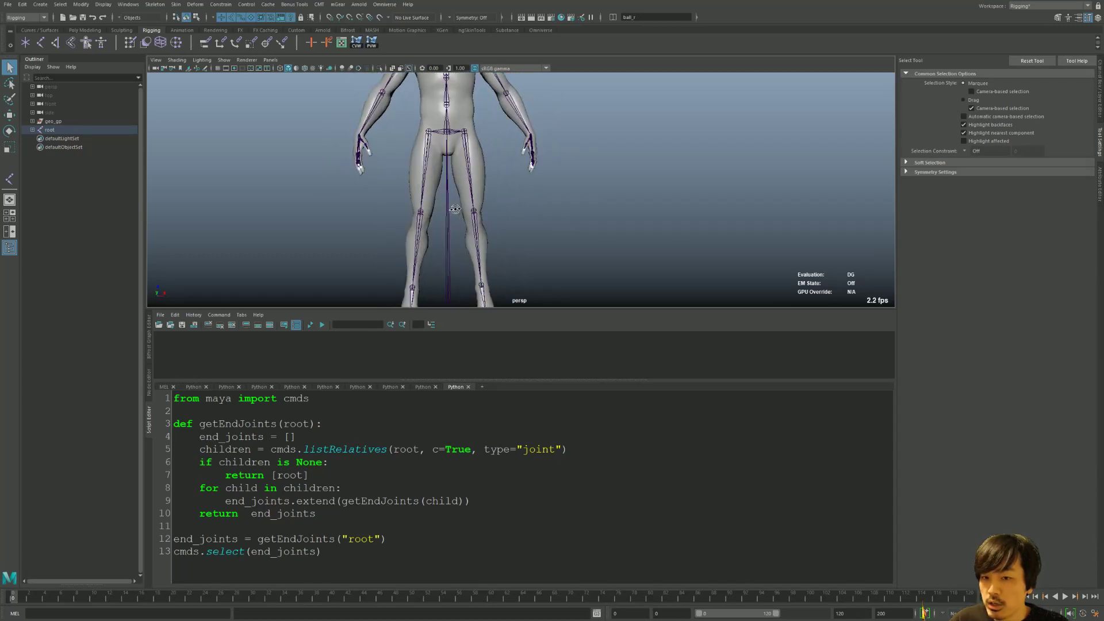
Select the root joint and run lines 1–12 to define getEndJoints.
click(449, 212)
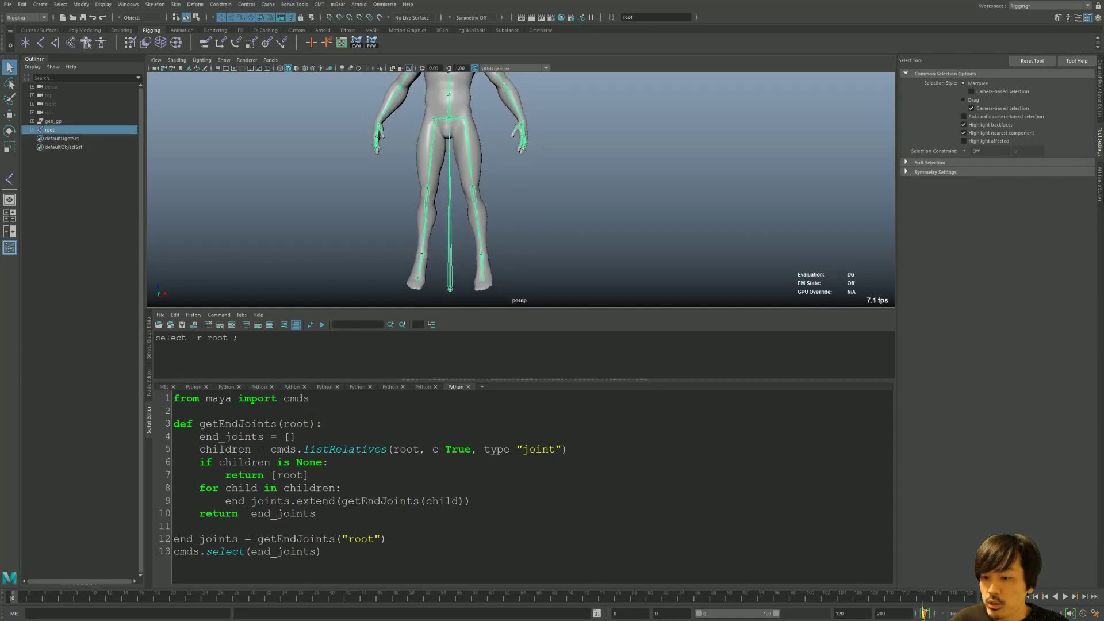
drag(174, 398, 391, 538)
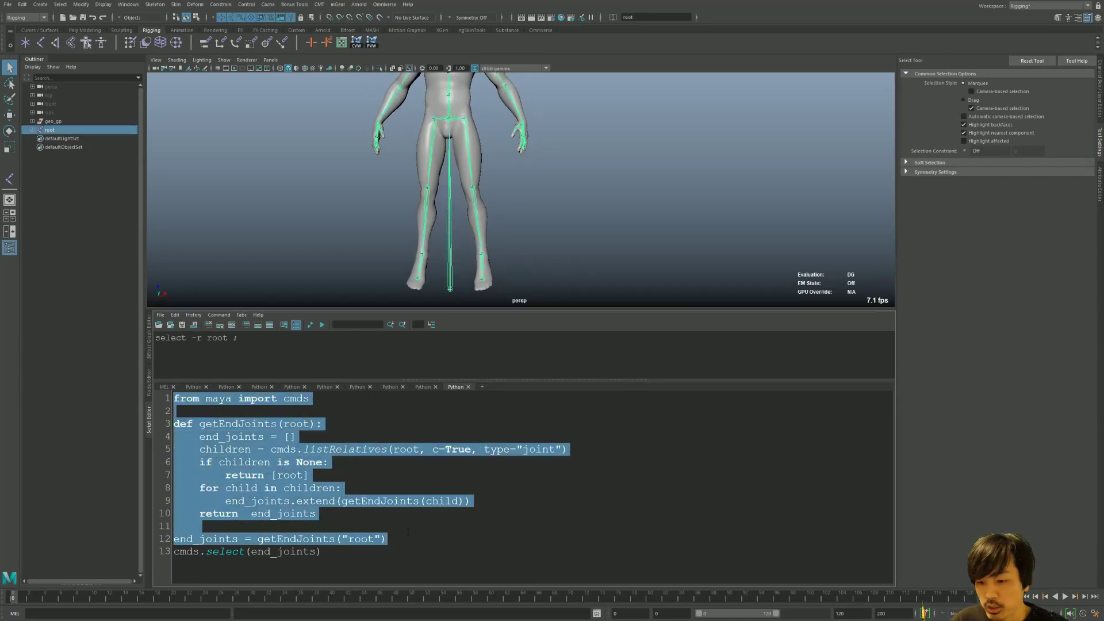
key(ctrl+Return)
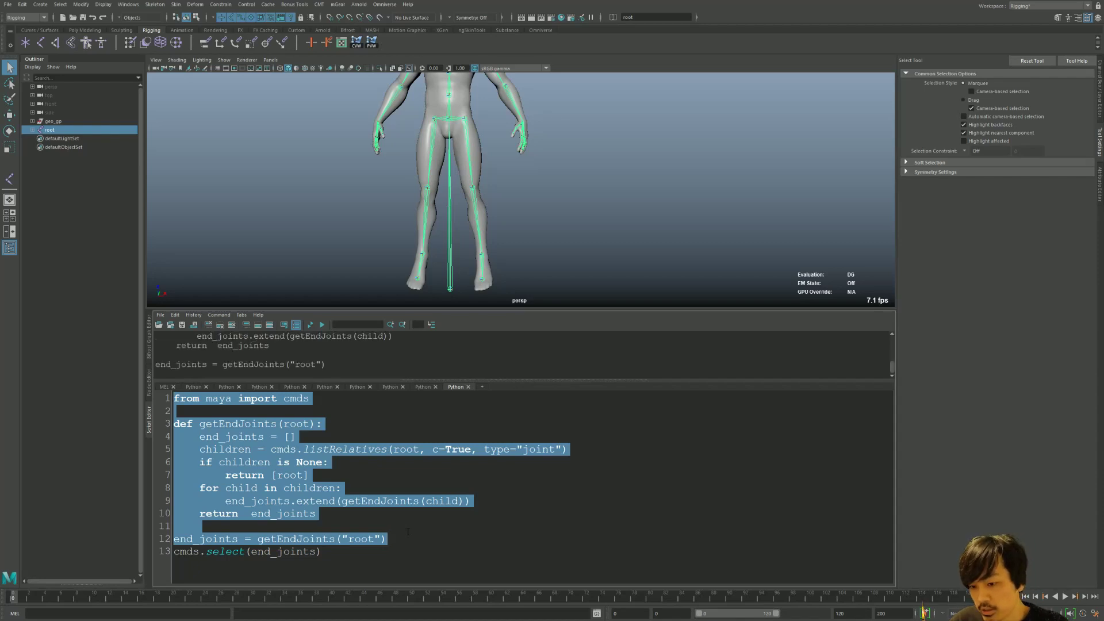
click(341, 556)
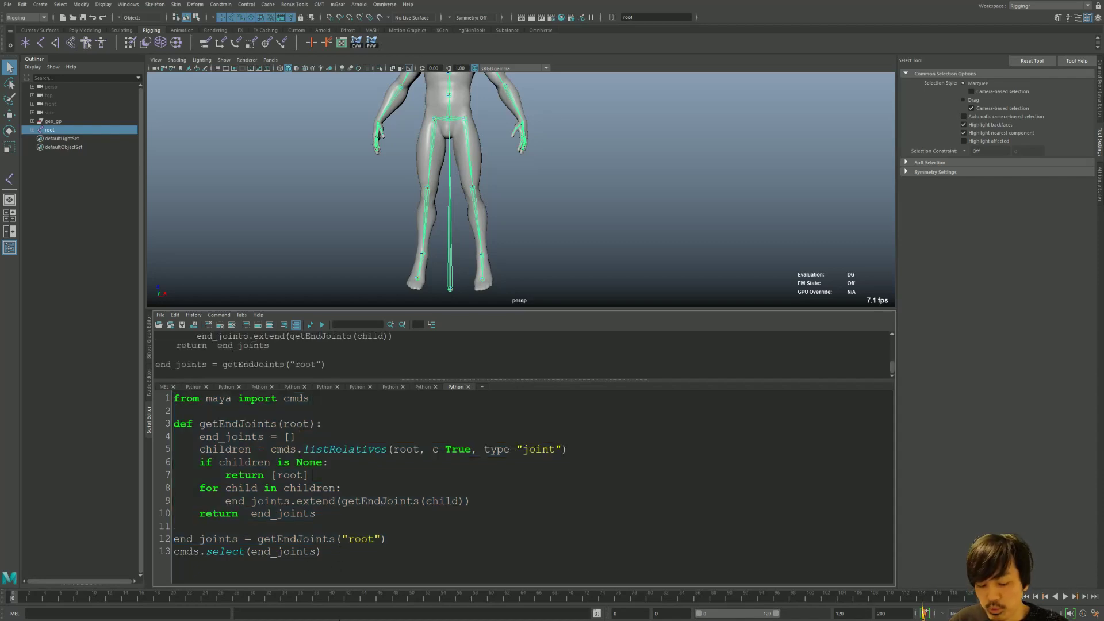
Run line 13 to select the end joints, then inspect hands and feet in the viewport.
drag(341, 553, 172, 551)
key(ctrl+Return)
mouse_move(523, 160)
alt+right_down()
mouse_move(830, 215)
mouse_move(533, 182)
alt+right_up()
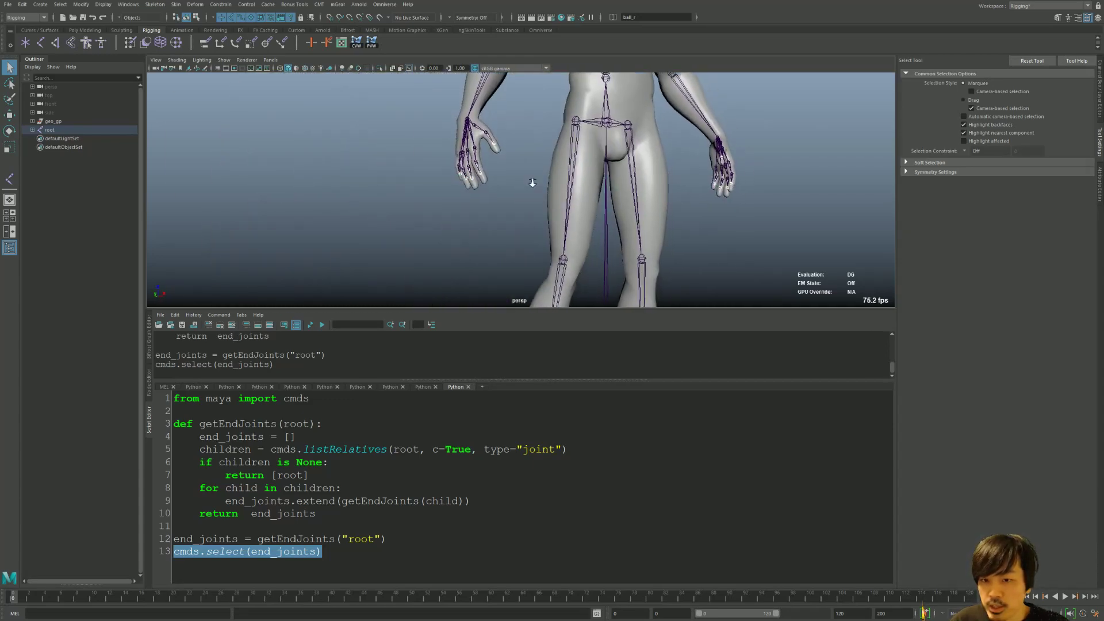
alt+middle_drag(532, 183, 528, 163)
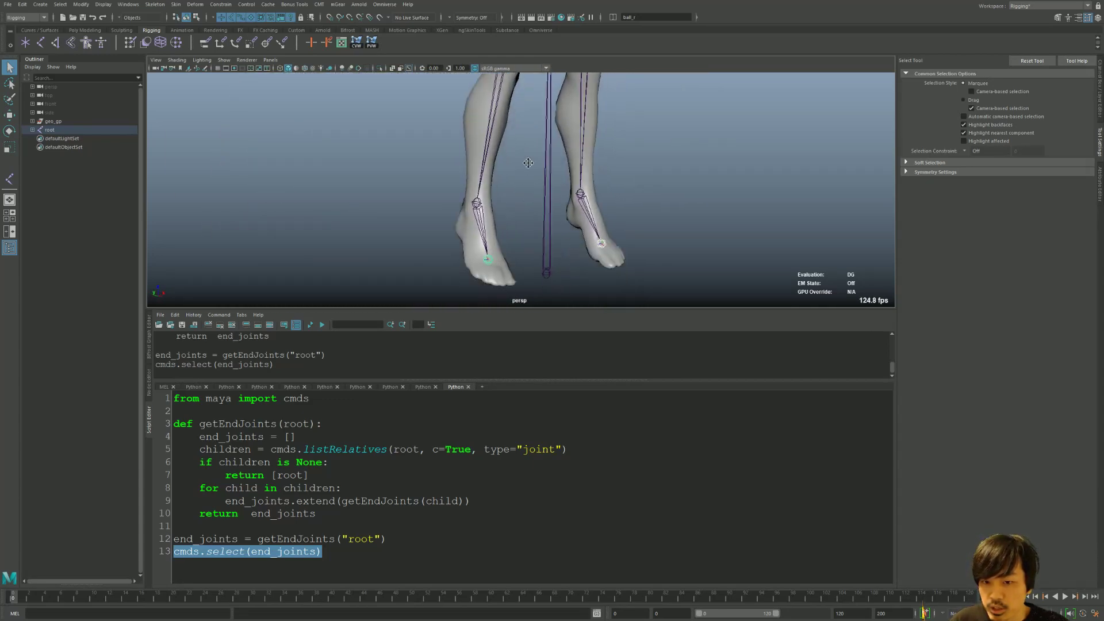
alt+right_drag(529, 163, 427, 184)
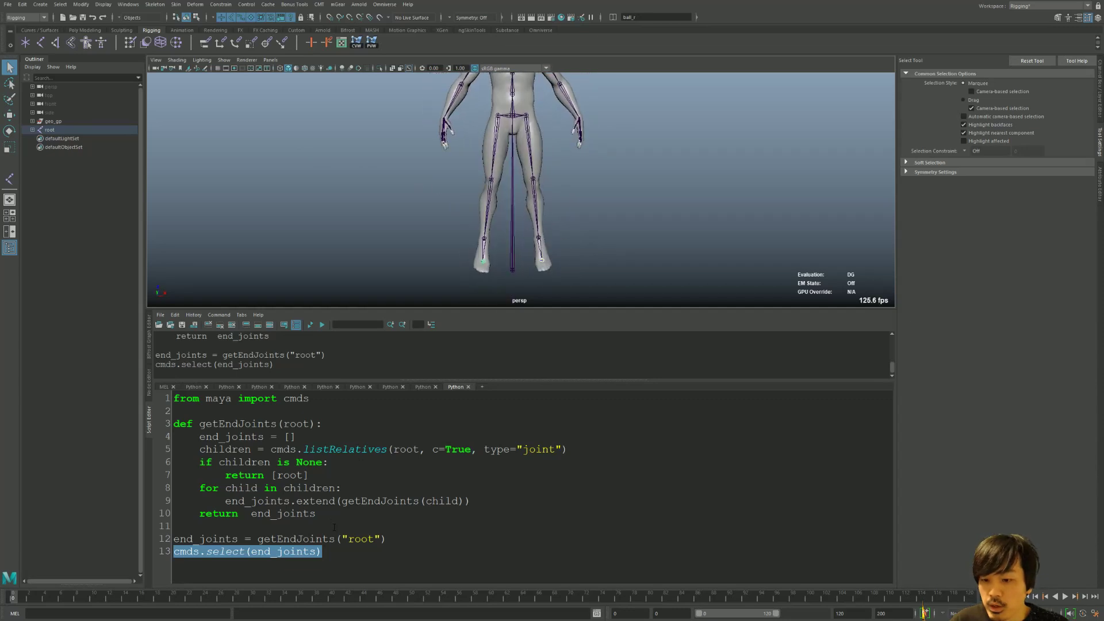
click(327, 552)
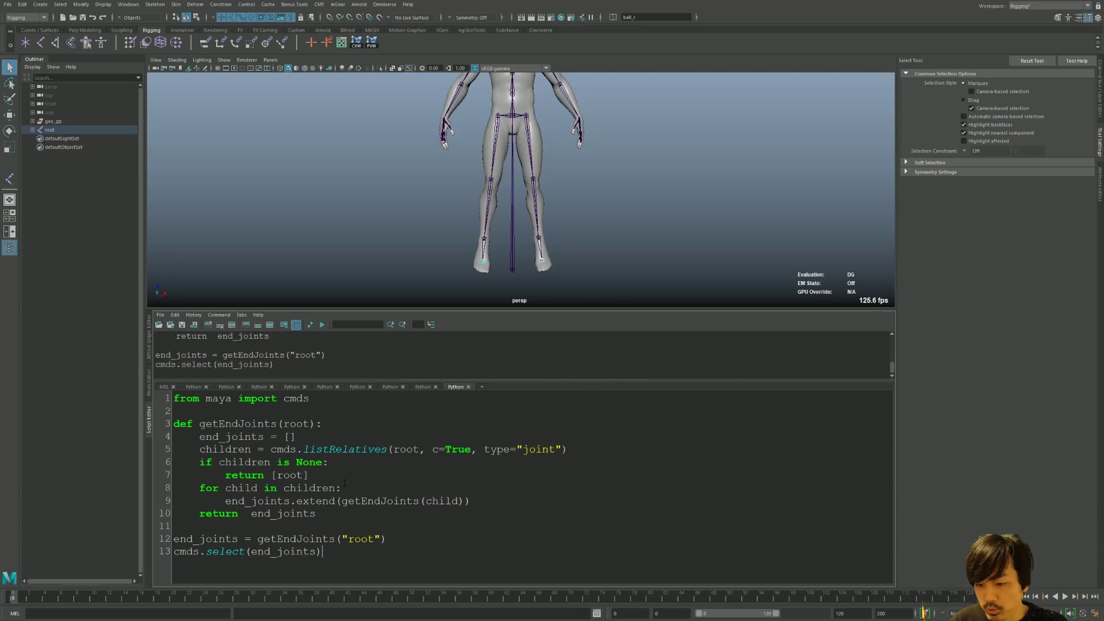
Add and run the line joints = cmds.ls(sl=True).
key(Return)
key(Return)
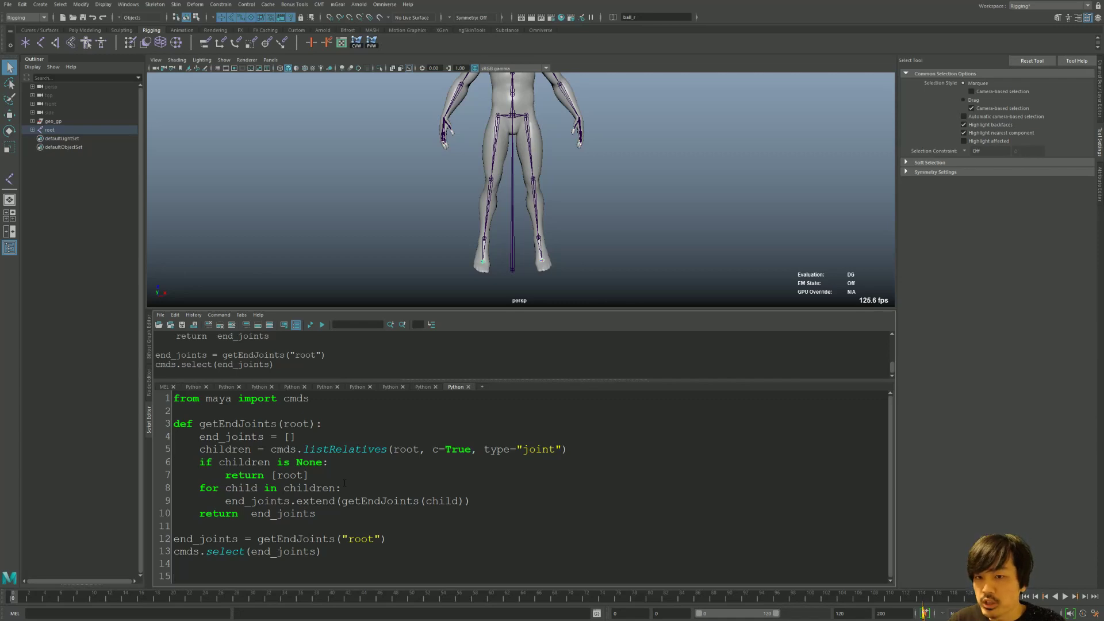
text(j)
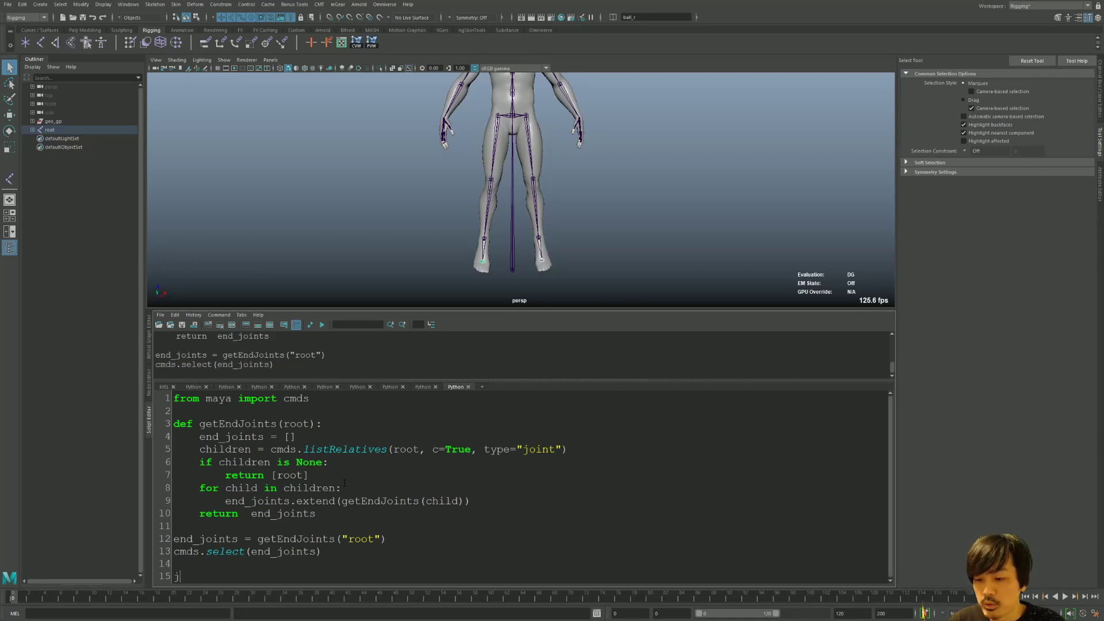
text(oints = cmds.)
text(ls(s)
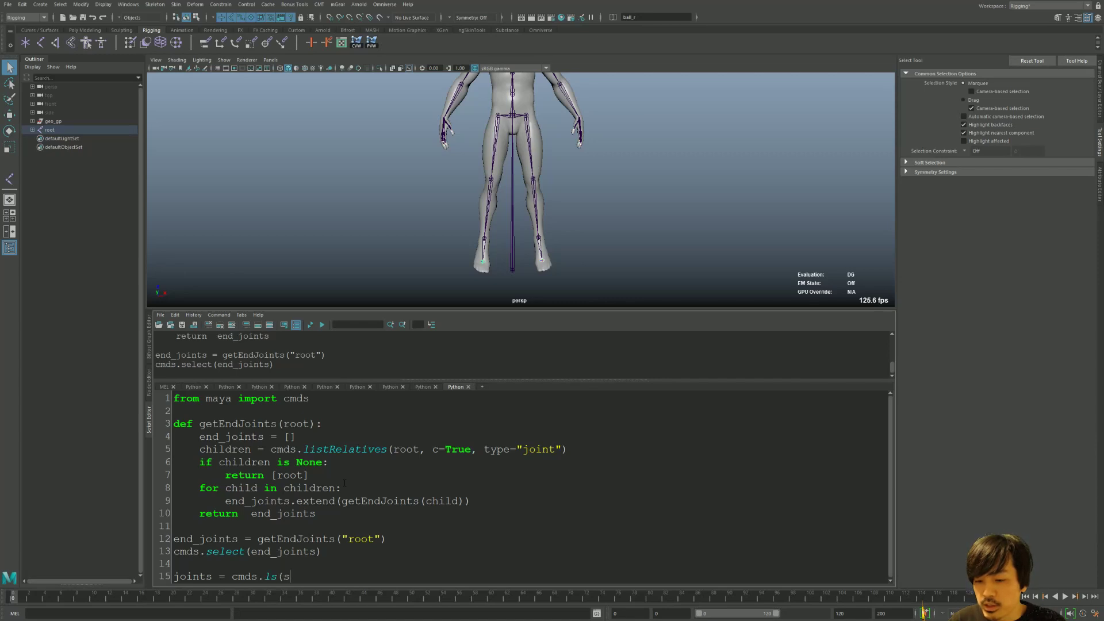
text(l=True))
key(shift+Home)
key(ctrl+Return)
key(Return)
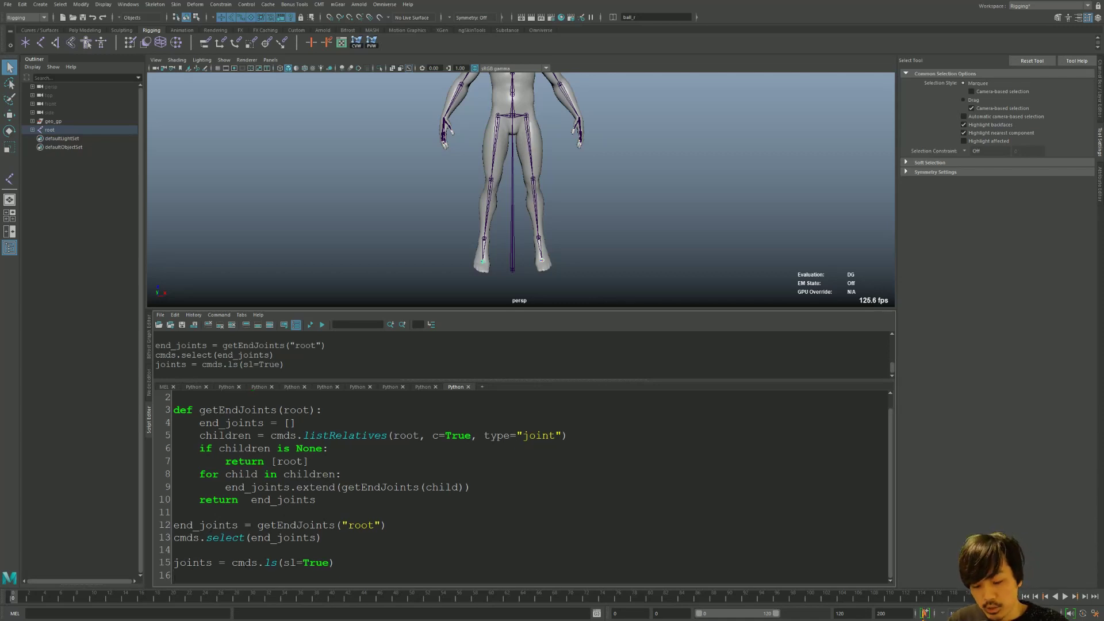
Write a loop over joints calling cmds.joint(joint) and cmds.setAttr(".tx", 3.0).
text(for joint )
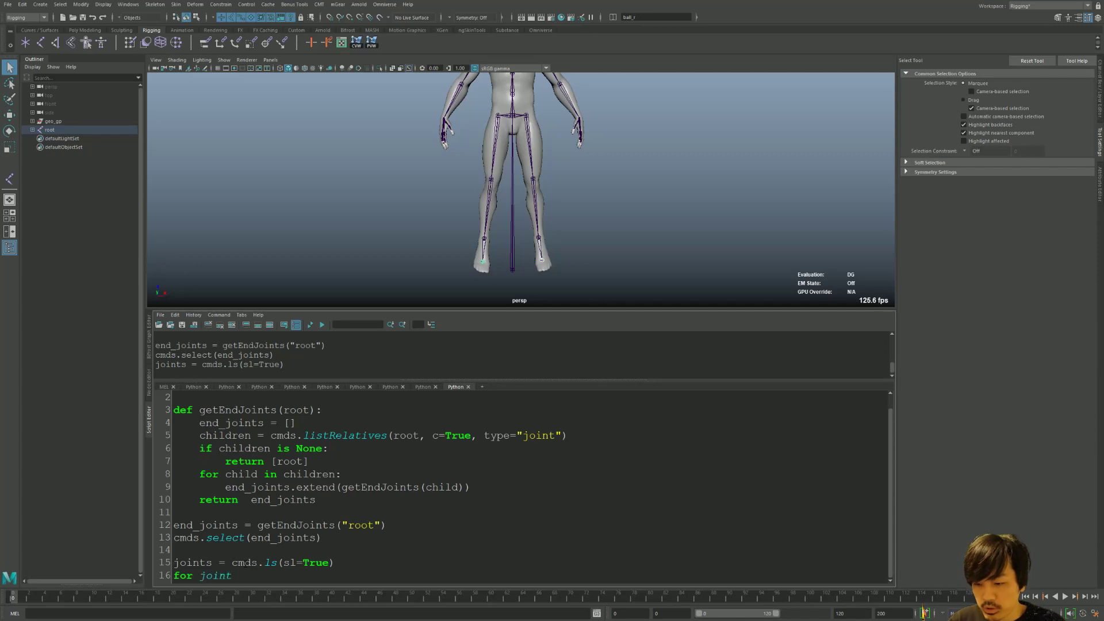
text(in joints:)
key(Return)
text(cm)
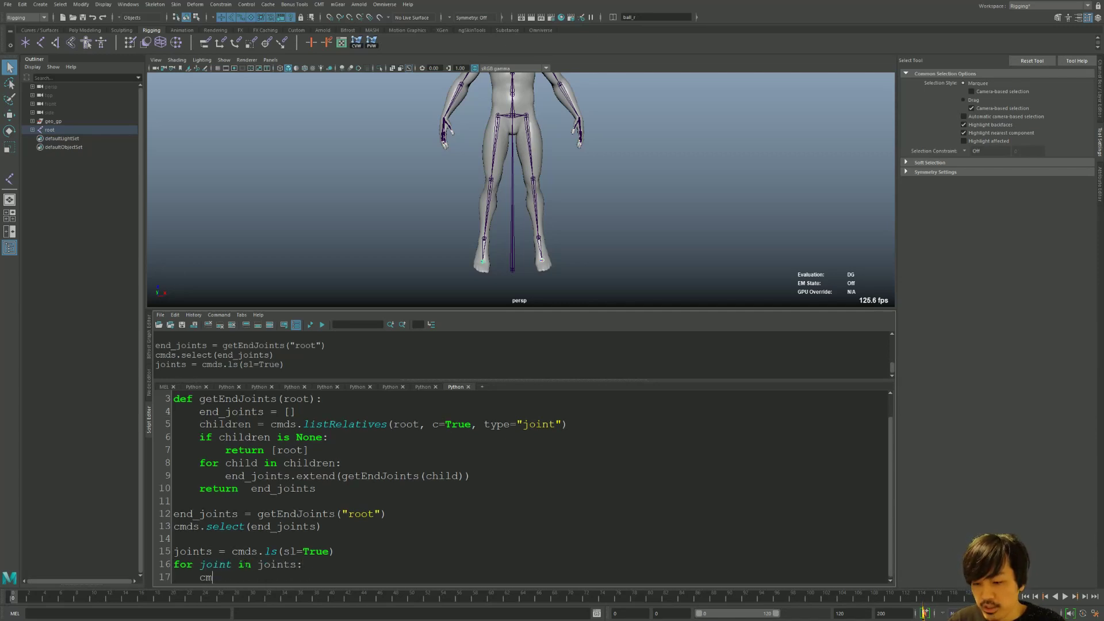
text(ds.joint)
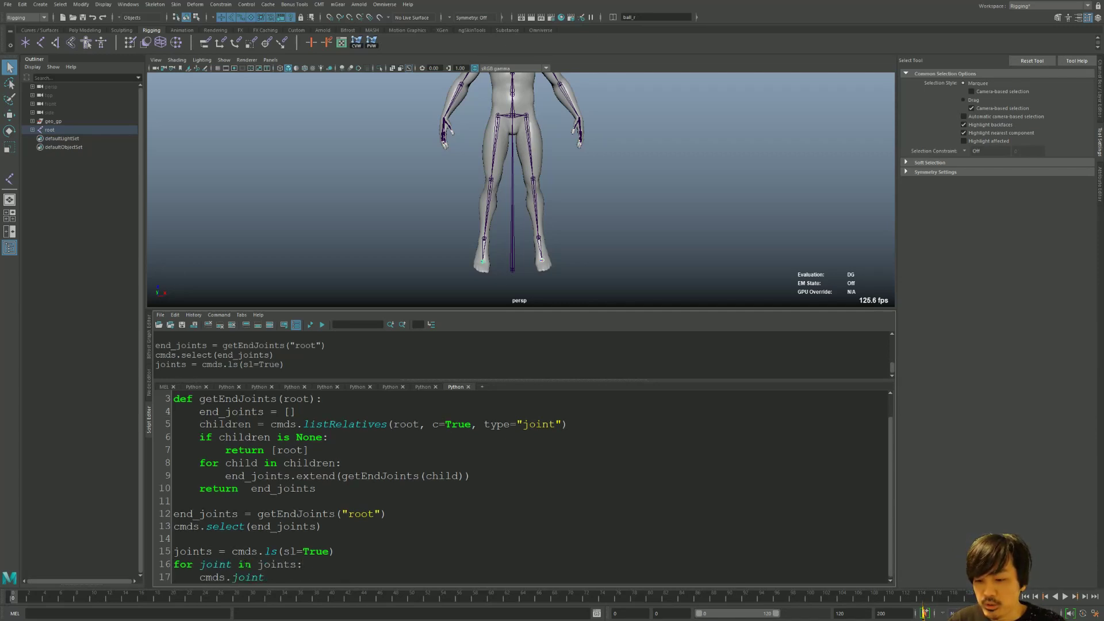
text((jo)
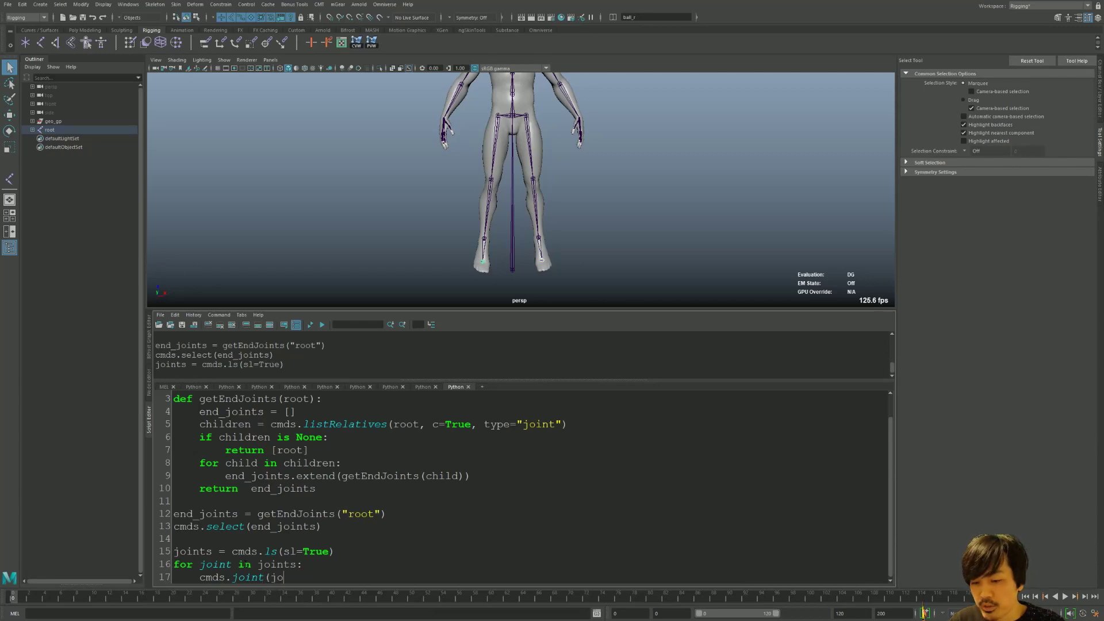
text(int,)
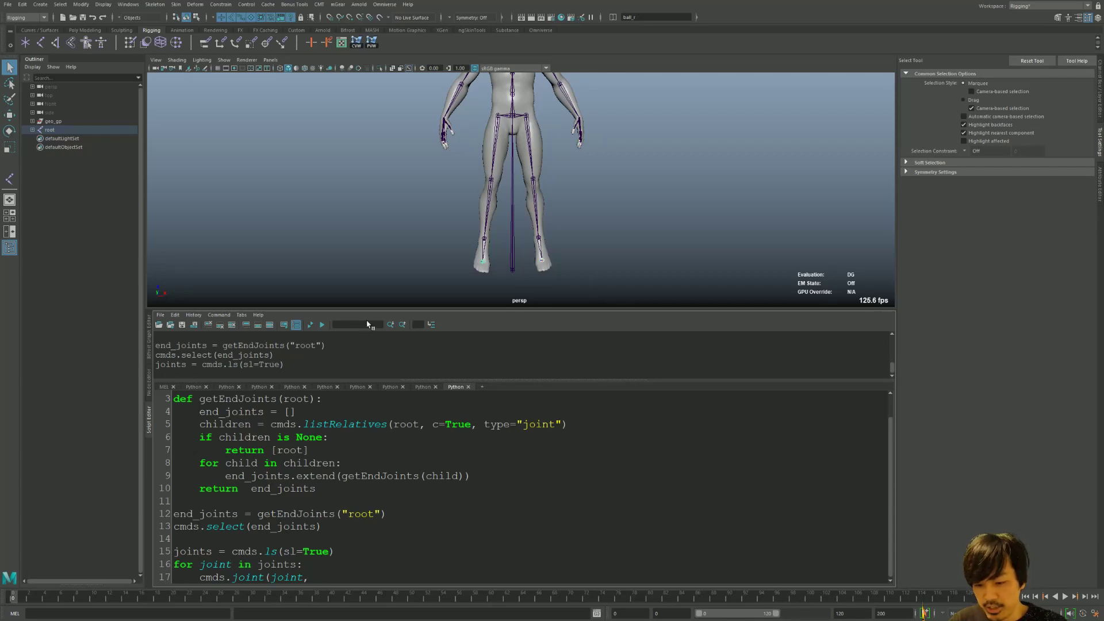
key(BackSpace)
text())
key(Return)
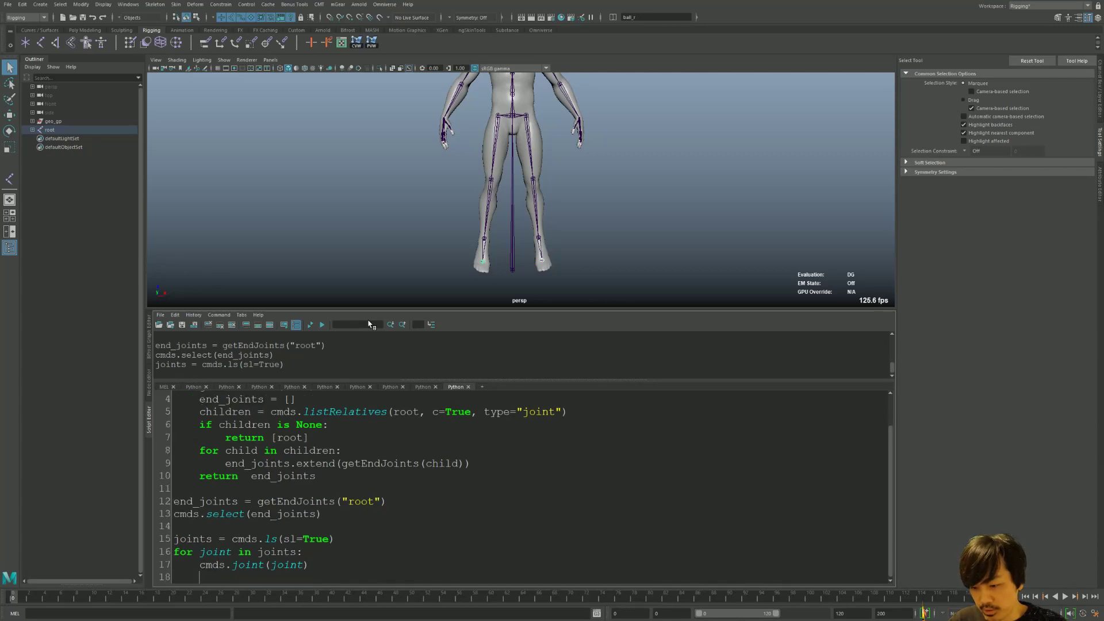
text(cmds.setAttr)
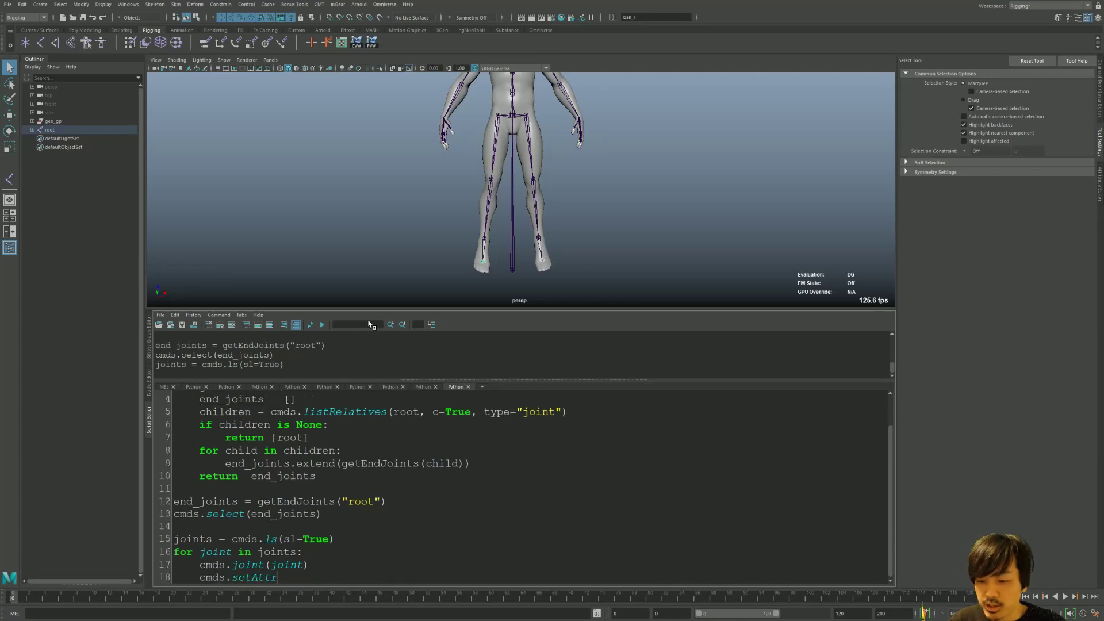
text((""))
text(.t)
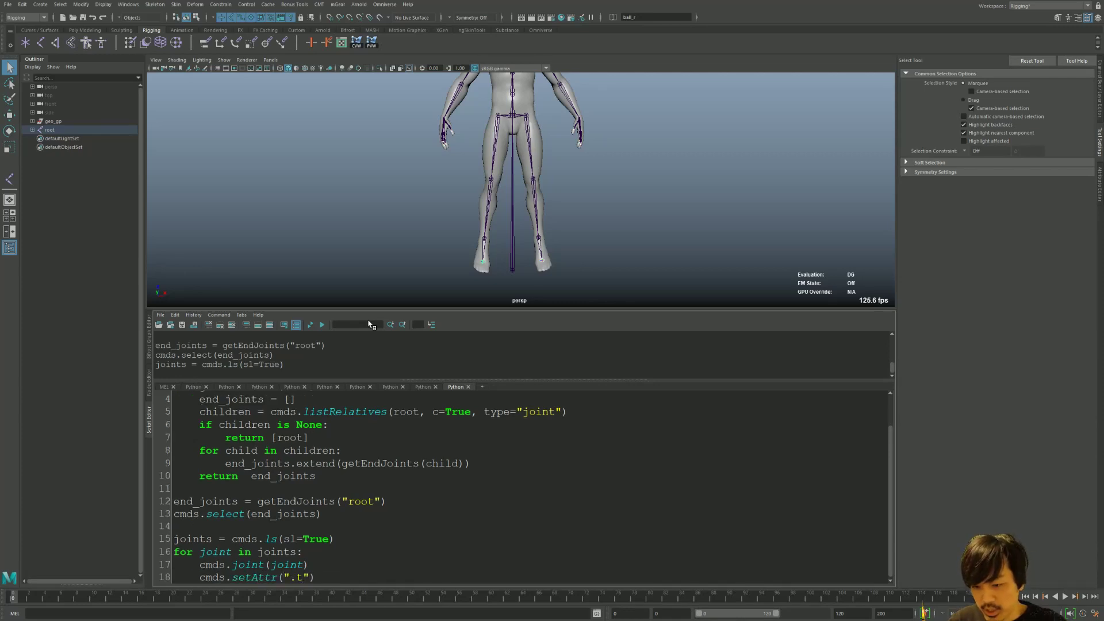
text(x)
key(Right)
text(, )
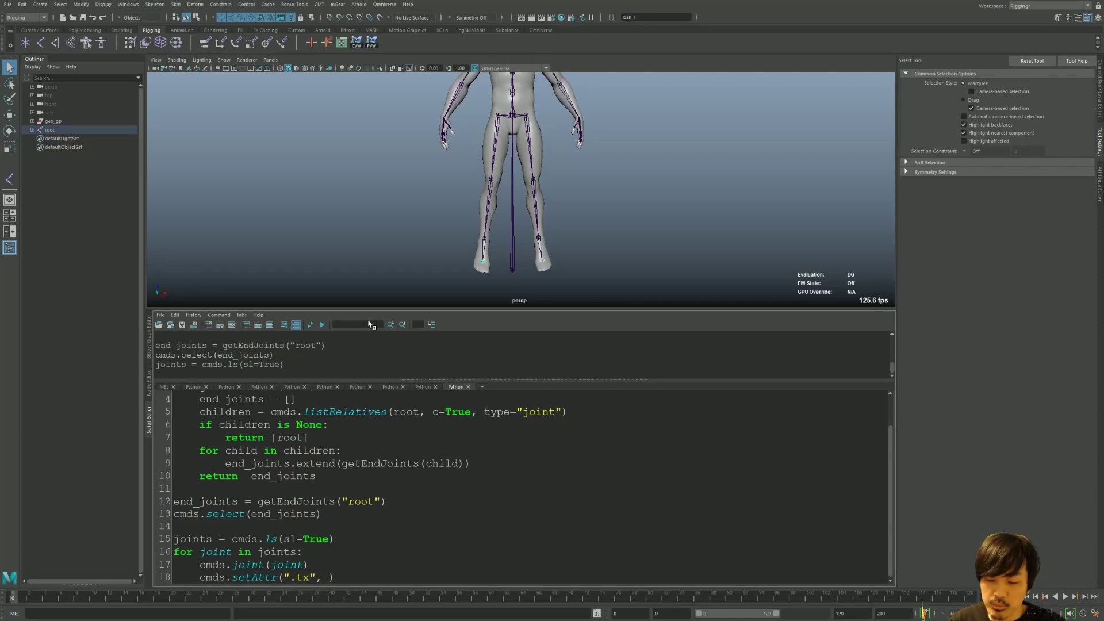
text(3.0)
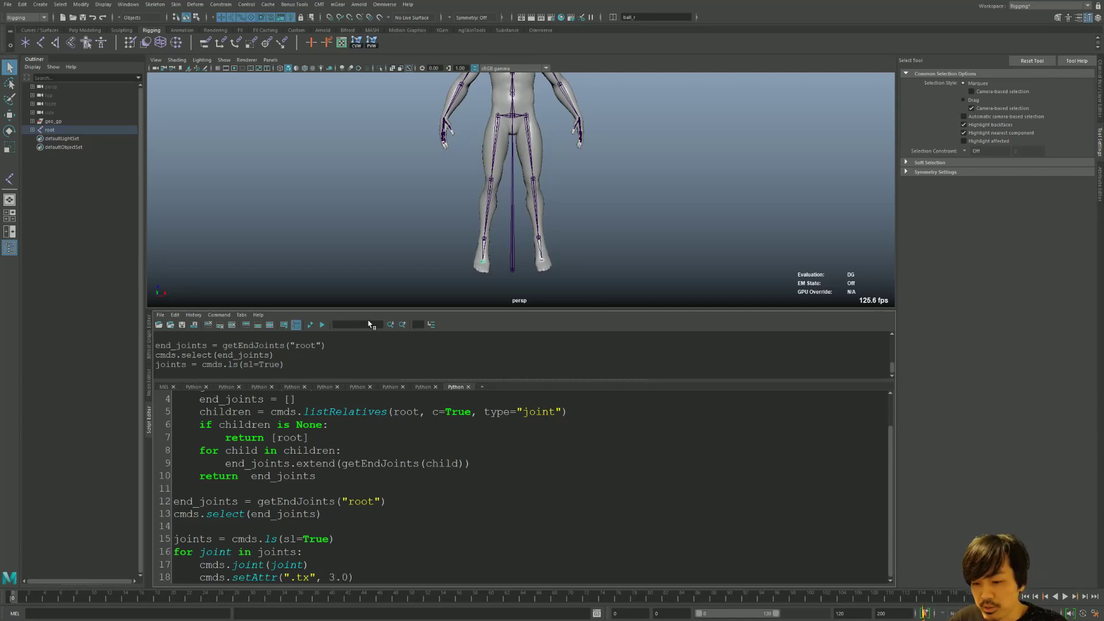
Frame the hands, then run lines 15–18 to add a joint past each end joint.
scroll(664, 179, up, 1)
scroll(664, 179, up, 3)
mouse_move(664, 178)
alt+mouse_down()
mouse_move(564, 184)
mouse_move(739, 254)
alt+mouse_up()
alt+middle_drag(739, 253, 710, 204)
alt+right_drag(709, 204, 727, 236)
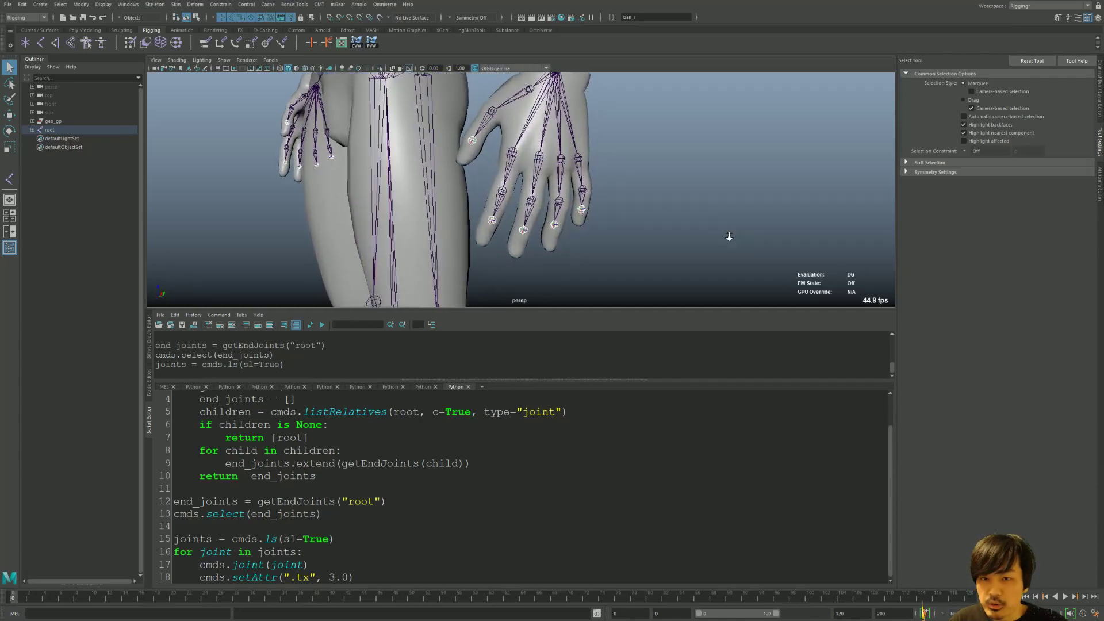
click(288, 499)
mouse_move(173, 539)
mouse_down()
mouse_move(302, 552)
mouse_move(353, 578)
mouse_up()
key(ctrl+Return)
Orbit around the body to inspect the new fingertip and toe joints.
alt+right_drag(501, 198, 460, 190)
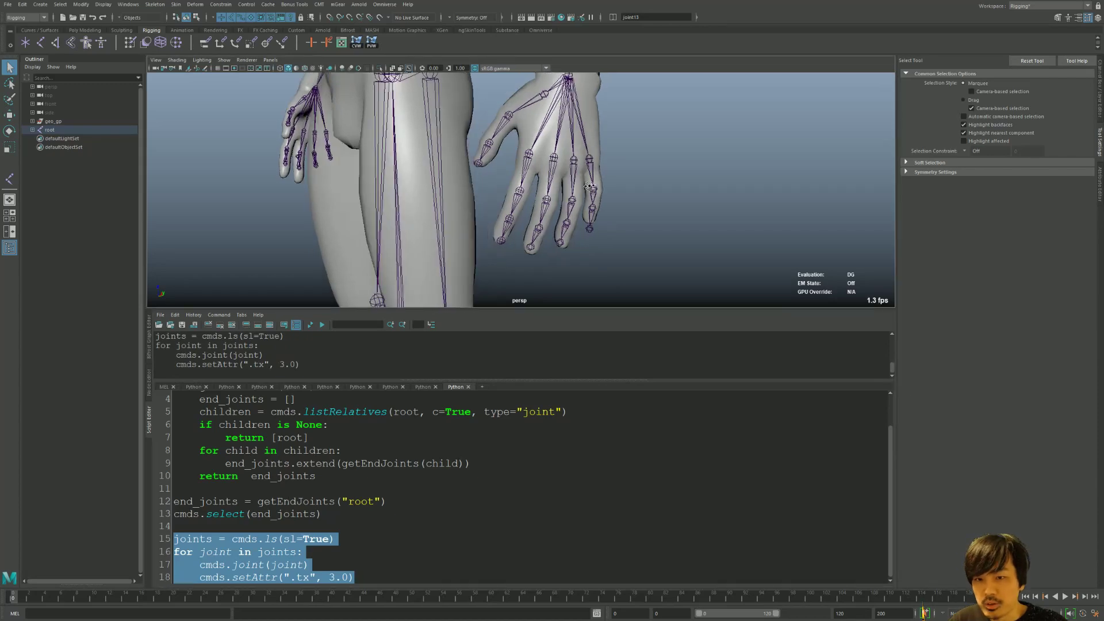
alt+drag(460, 189, 547, 173)
alt+right_drag(546, 173, 593, 160)
alt+drag(594, 160, 457, 179)
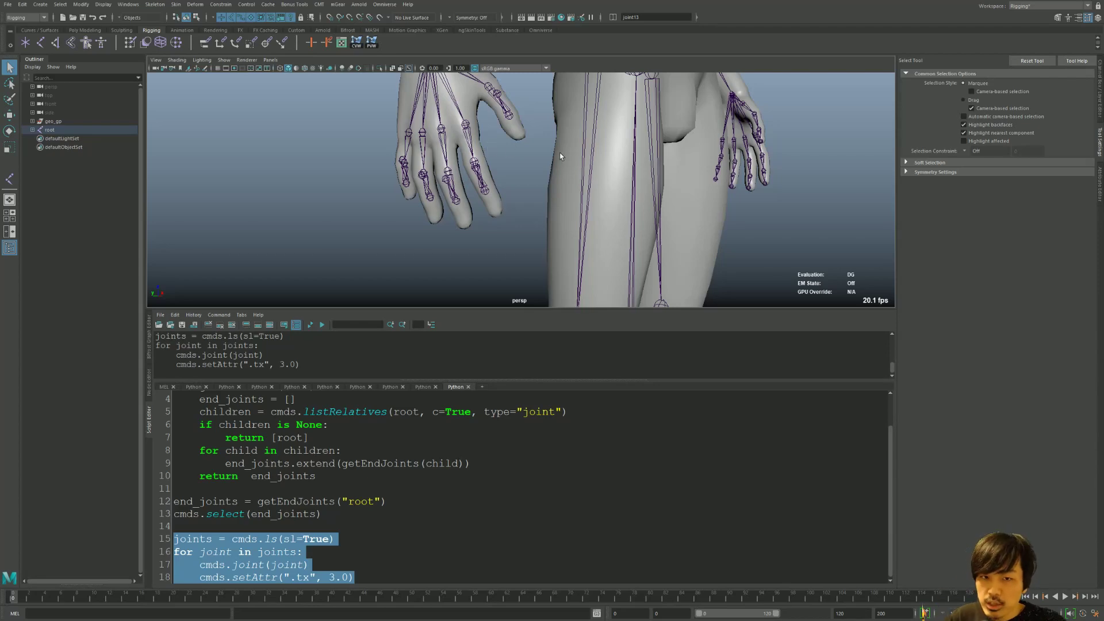
mouse_move(486, 147)
alt+mouse_down()
mouse_move(494, 172)
mouse_move(422, 218)
mouse_move(443, 219)
alt+mouse_up()
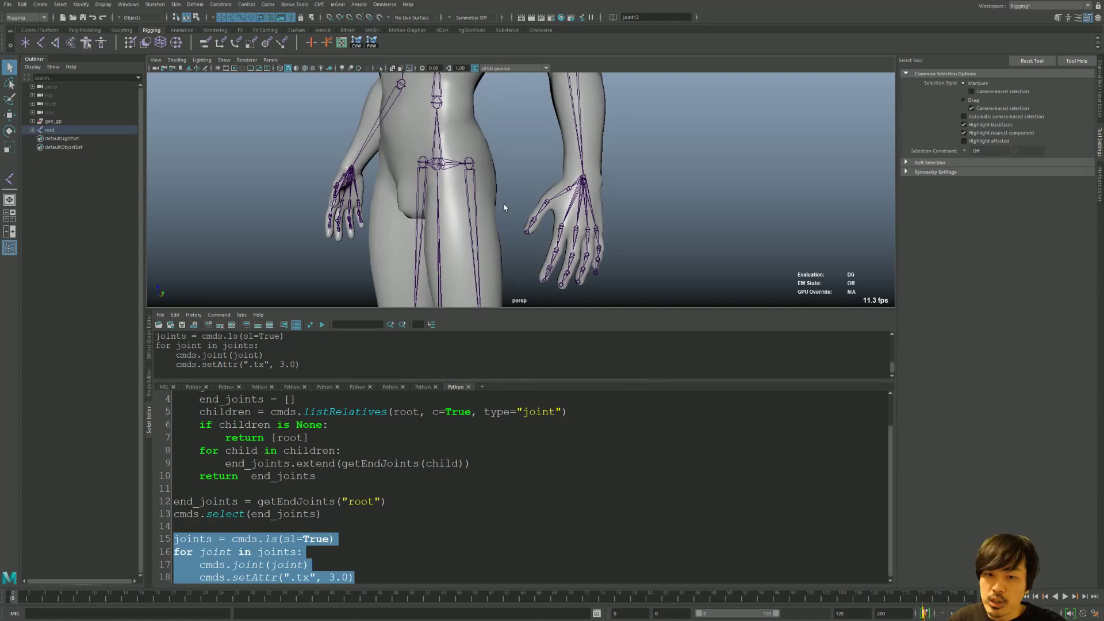
alt+drag(514, 219, 475, 219)
alt+right_drag(475, 218, 336, 220)
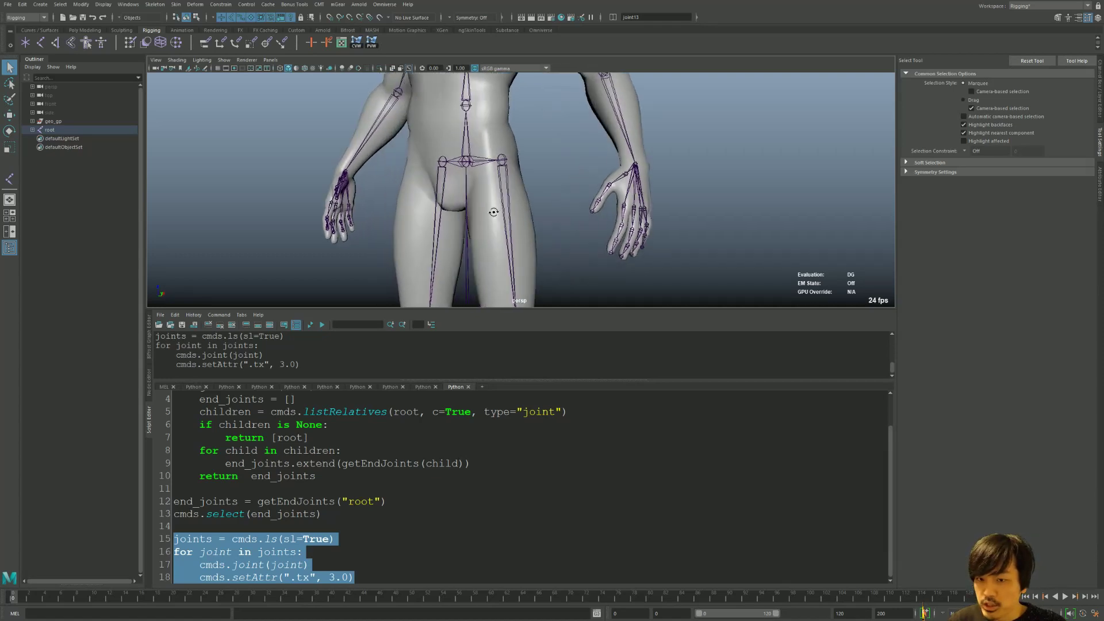
mouse_move(337, 220)
alt+mouse_down()
mouse_move(394, 209)
mouse_move(515, 290)
alt+mouse_up()
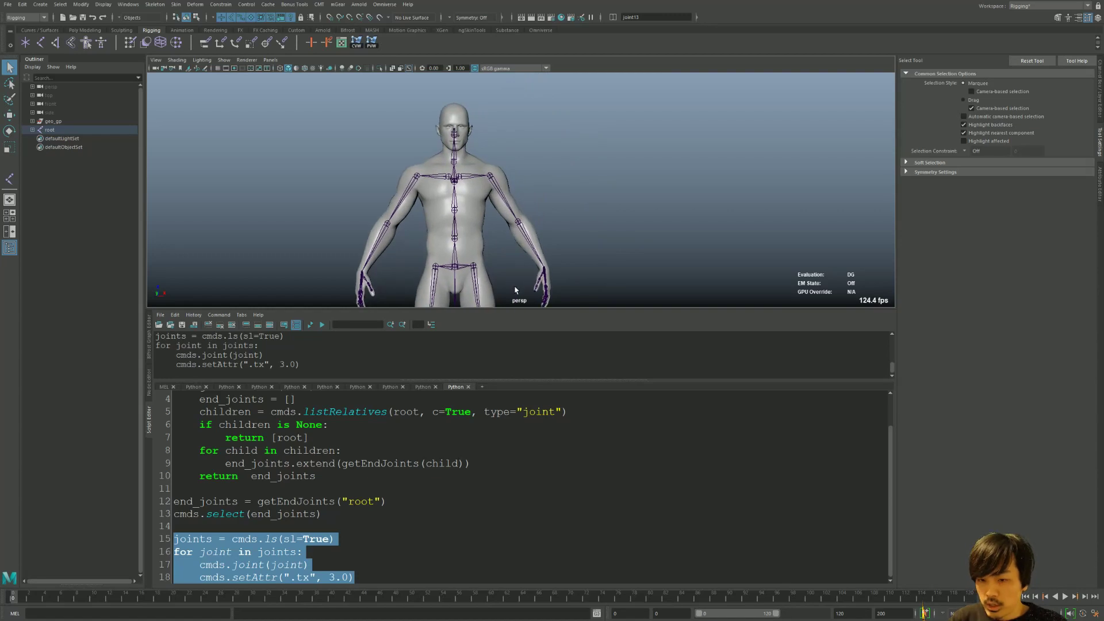
Run the whole sum(n) script to define the recursive sum function.
click(429, 387)
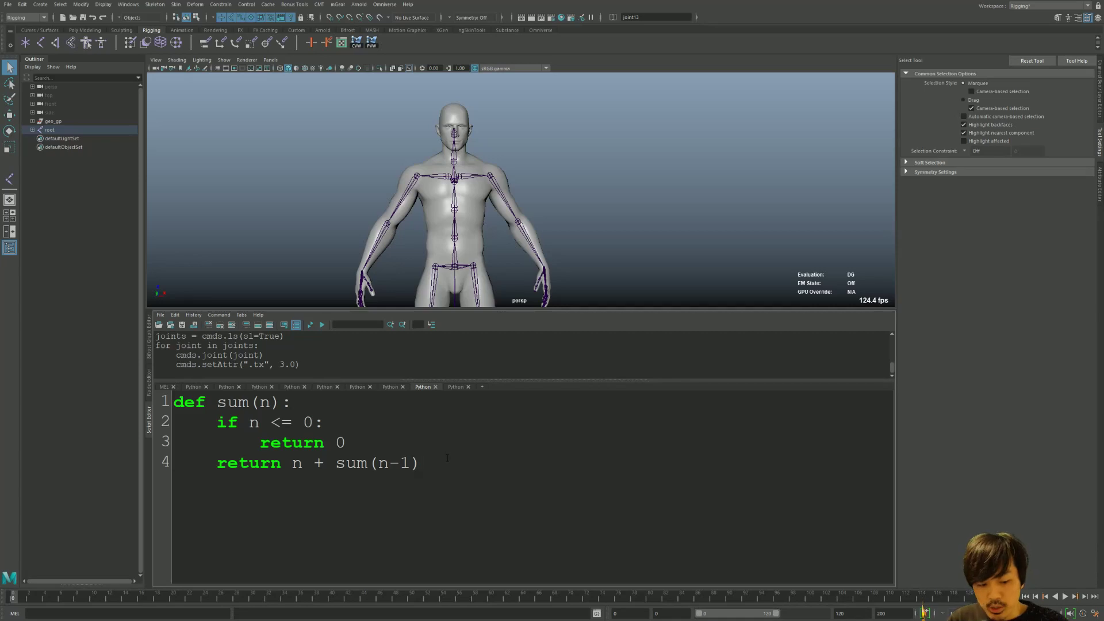
key(Return)
key(Return)
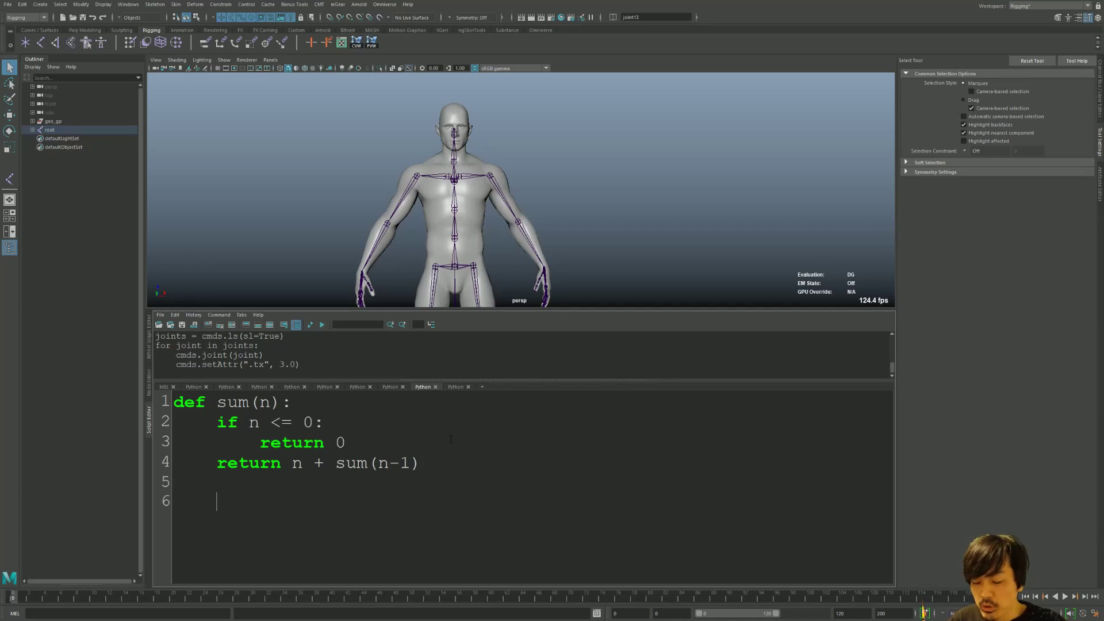
key(ctrl+a)
key(ctrl+Return)
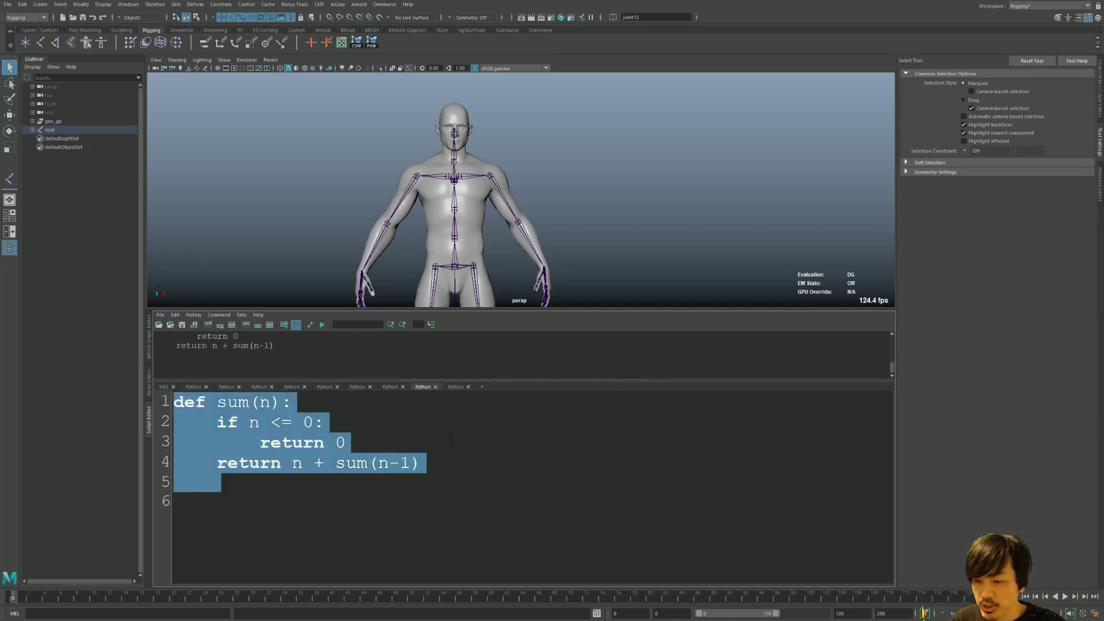
key(Right)
Execute sum(2) on line 6 and check that the history returns 3.
text(sum(n-1))
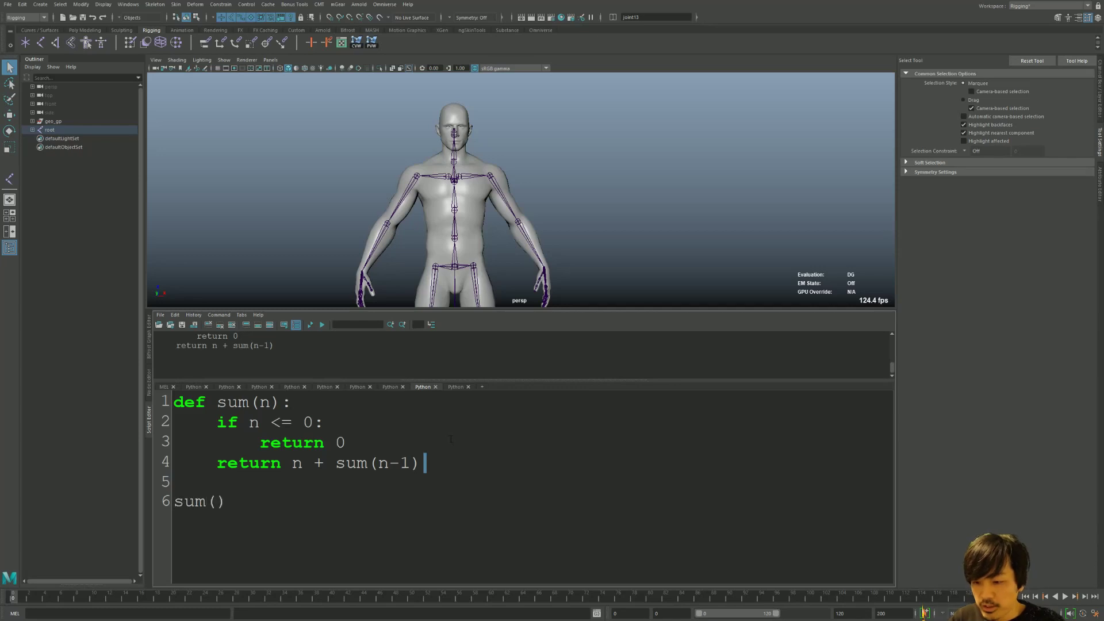
key(Left)
text(2)
key(End)
key(shift+Home)
key(ctrl+Return)
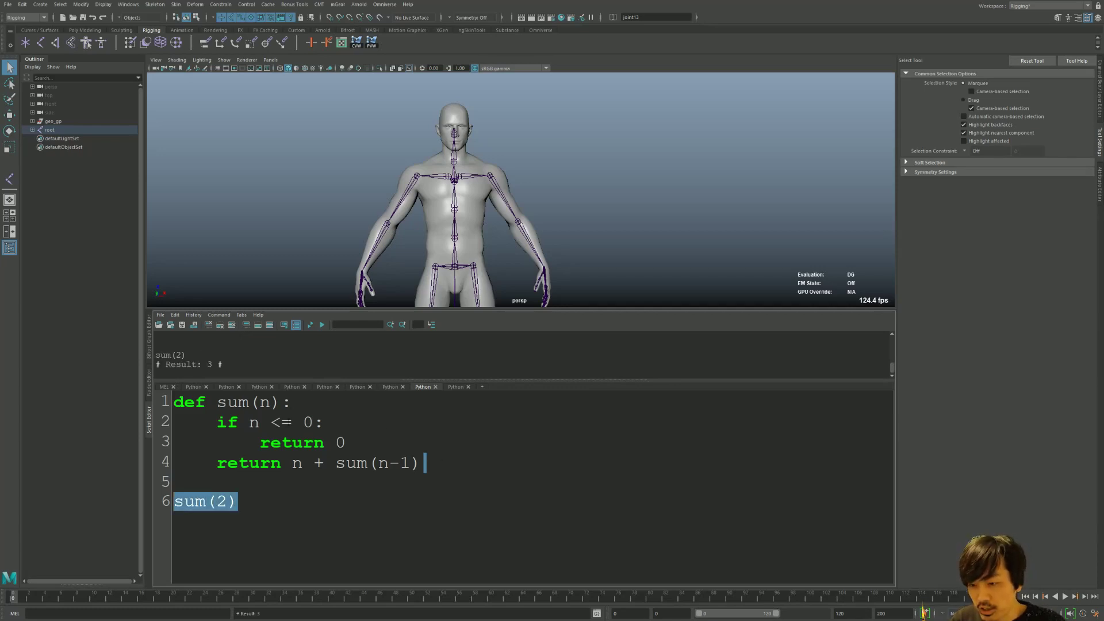
scroll(257, 358, up, 2)
ctrl+scroll(257, 358, up, 1)
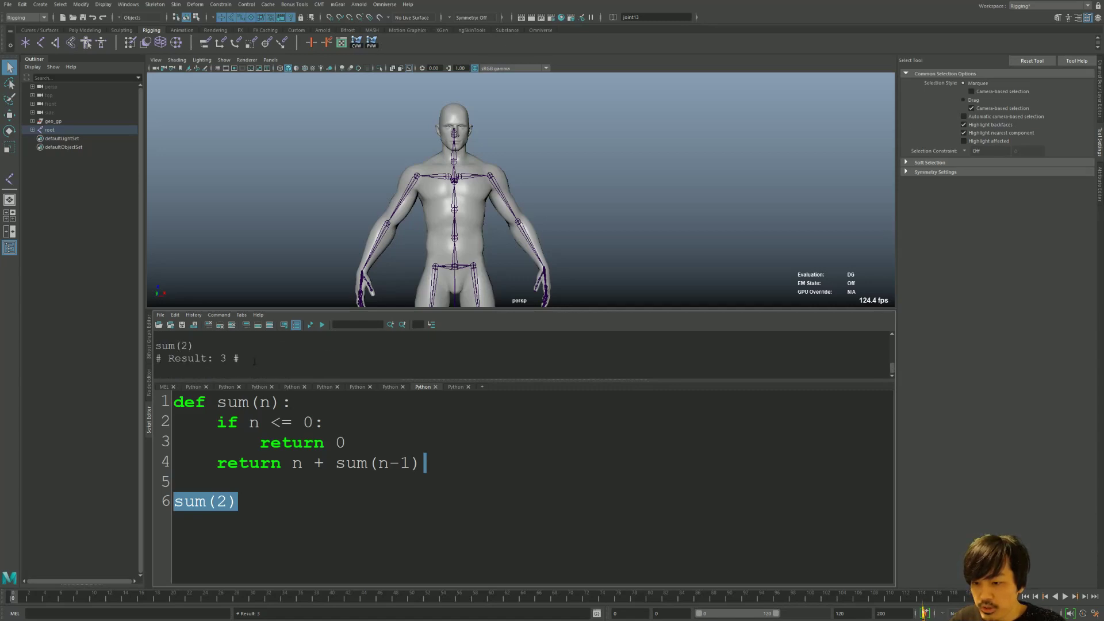
scroll(253, 361, up, 1)
scroll(253, 361, up, 1)
scroll(252, 363, up, 1)
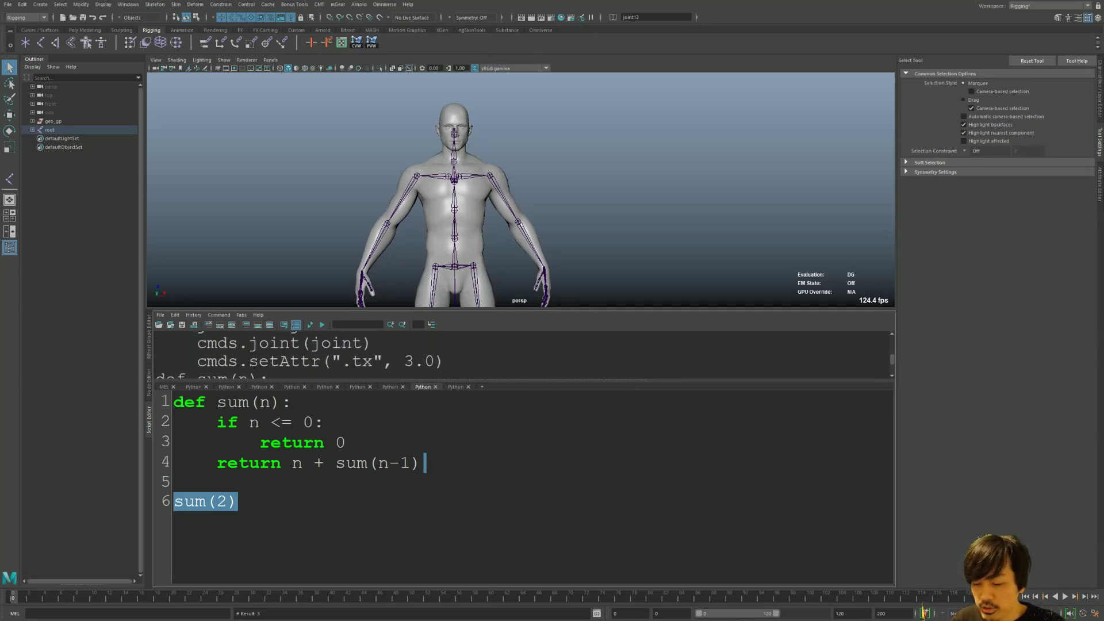
scroll(255, 361, down, 3)
Enlarge the Script Editor panes, then run sum(5) on line 7 for a result of 15.
drag(262, 310, 265, 191)
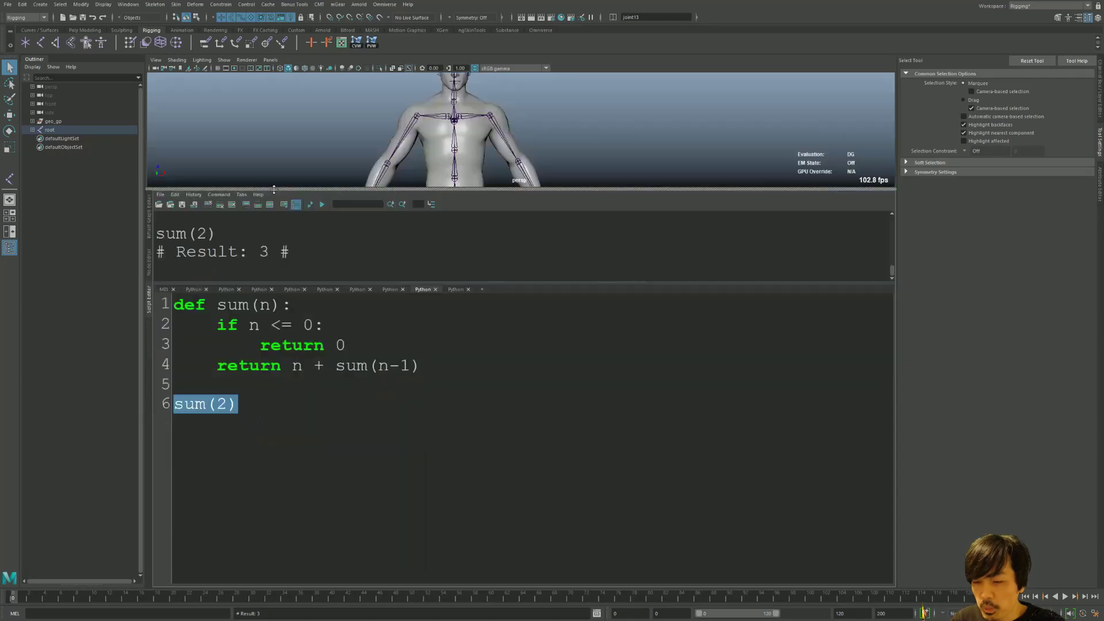
drag(283, 285, 283, 343)
click(251, 458)
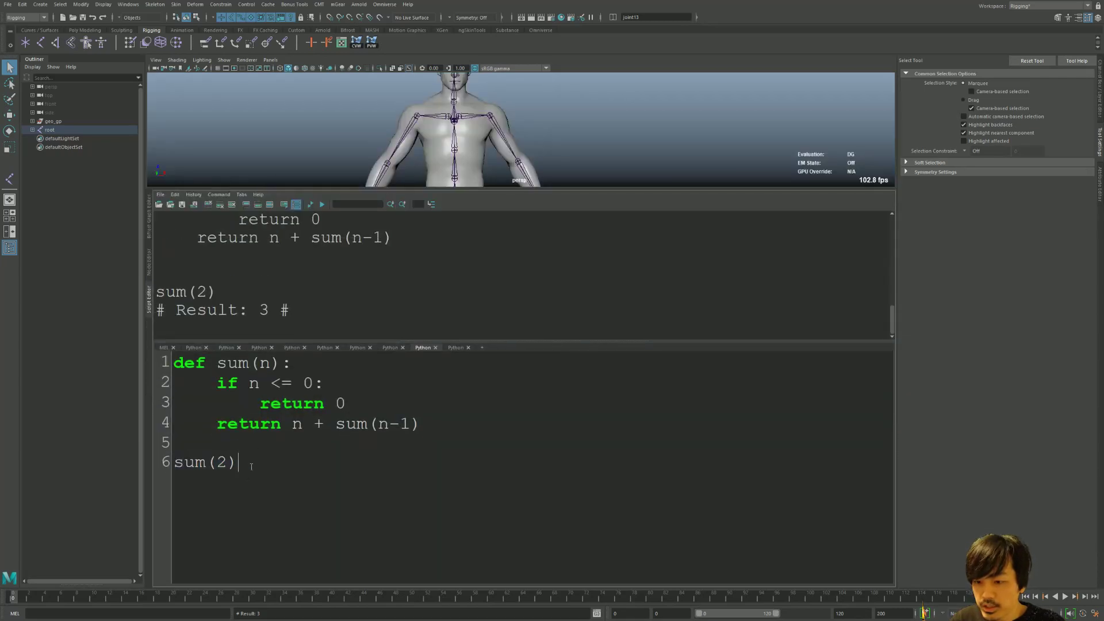
key(Return)
text(sum()
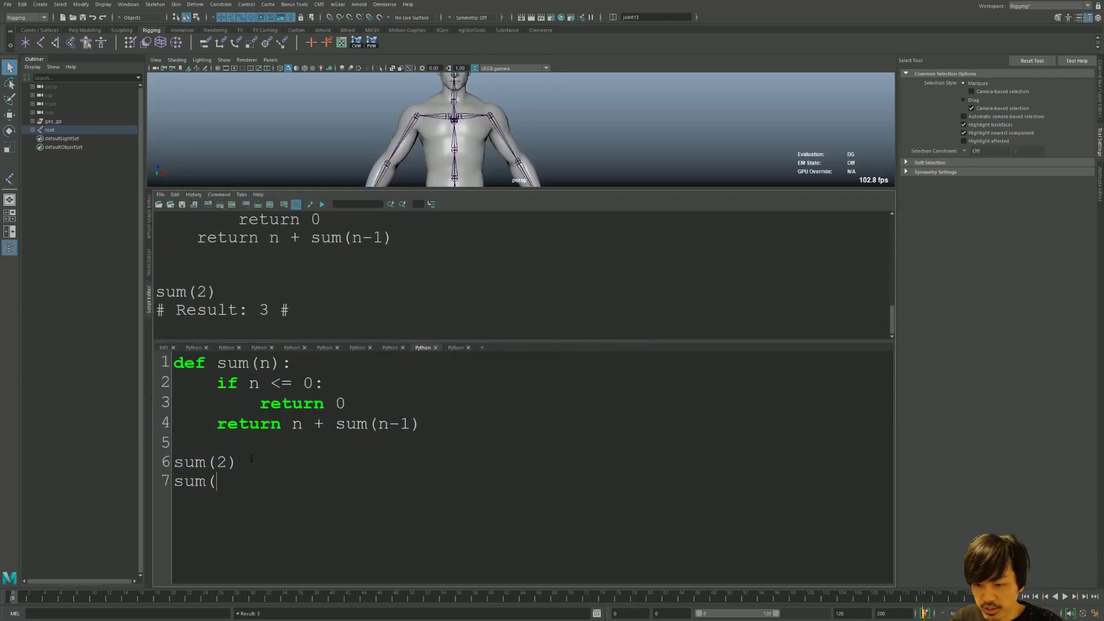
text(5))
key(shift+Home)
key(ctrl+Return)
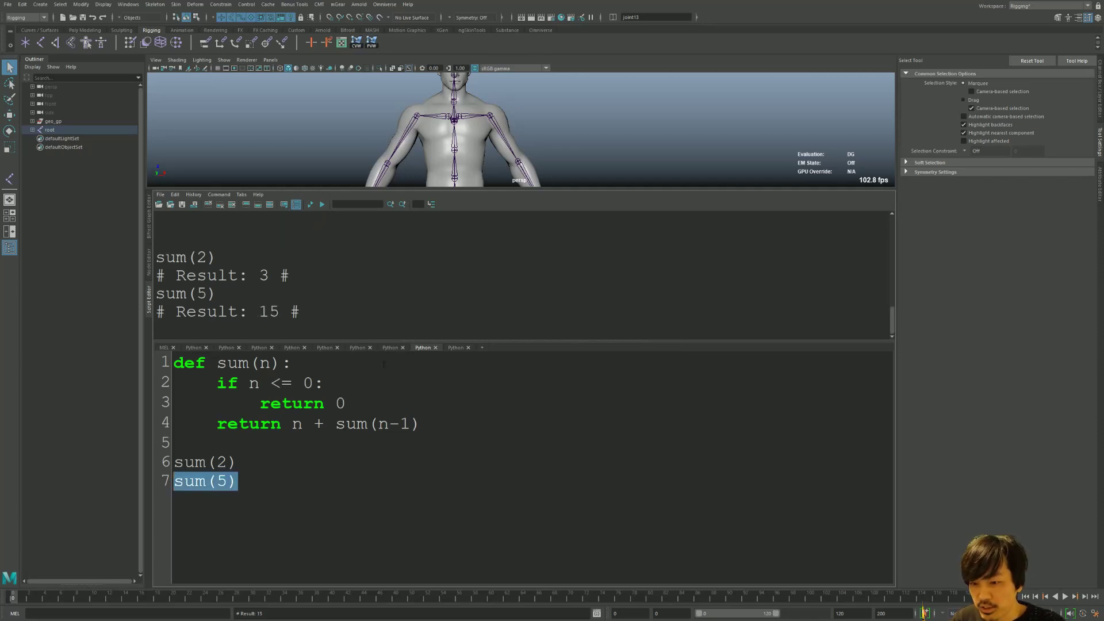
click(307, 487)
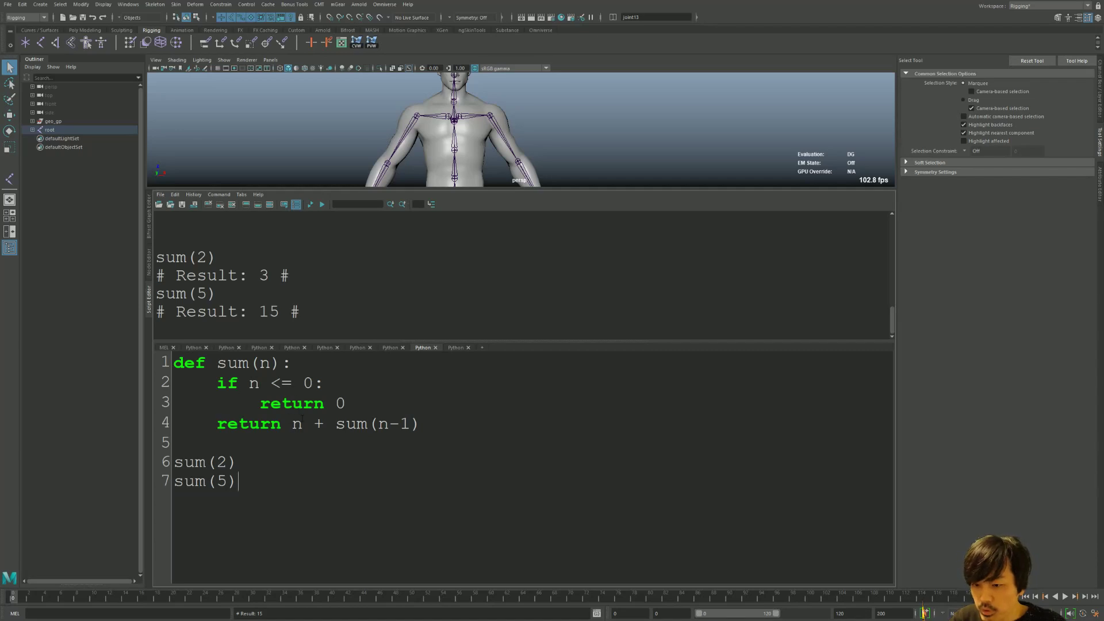
Highlight the n added and the n passed to the recursive call, then go to line 7's end.
double_click(298, 423)
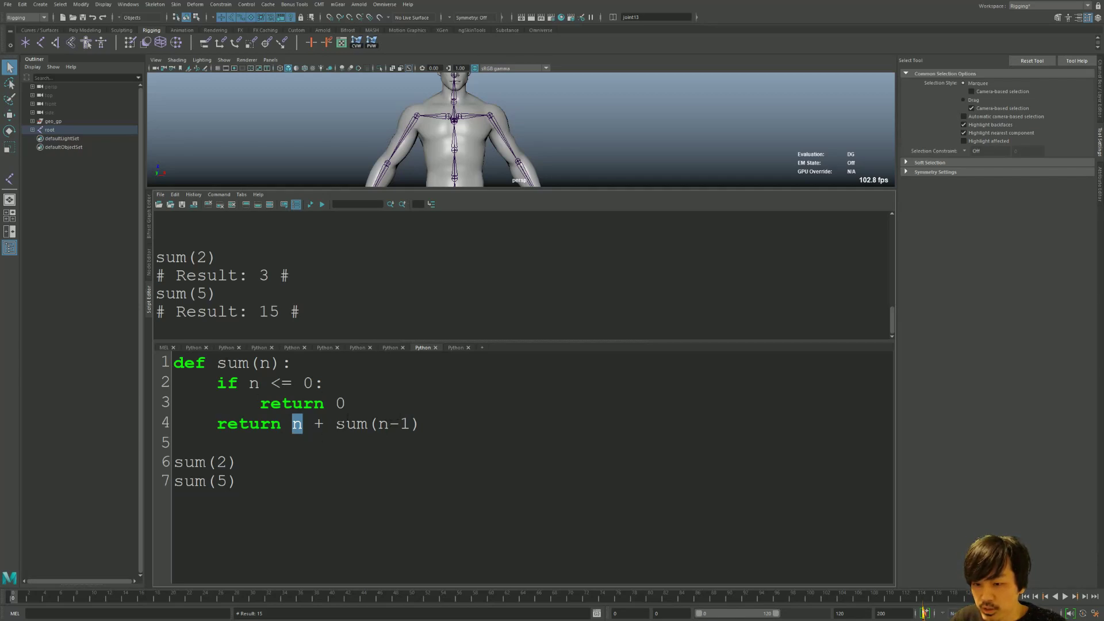
double_click(383, 424)
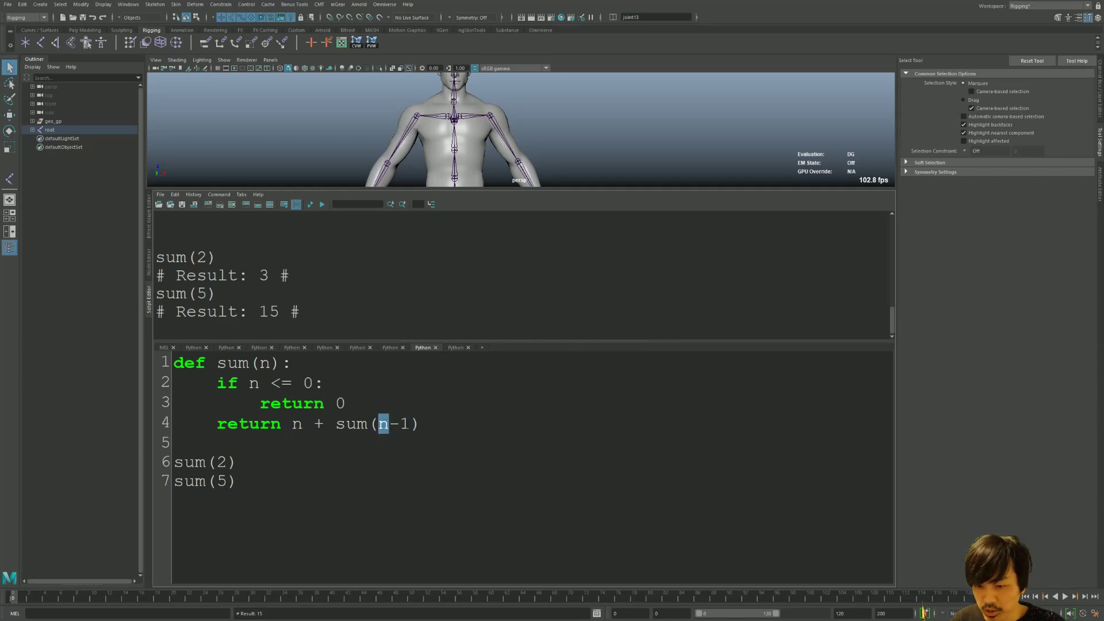
click(285, 458)
key(Down)
Write 5 + 4 + 3 + 2 + 1 + 0 on line 7 and run just that expression, giving 15.
text(5)
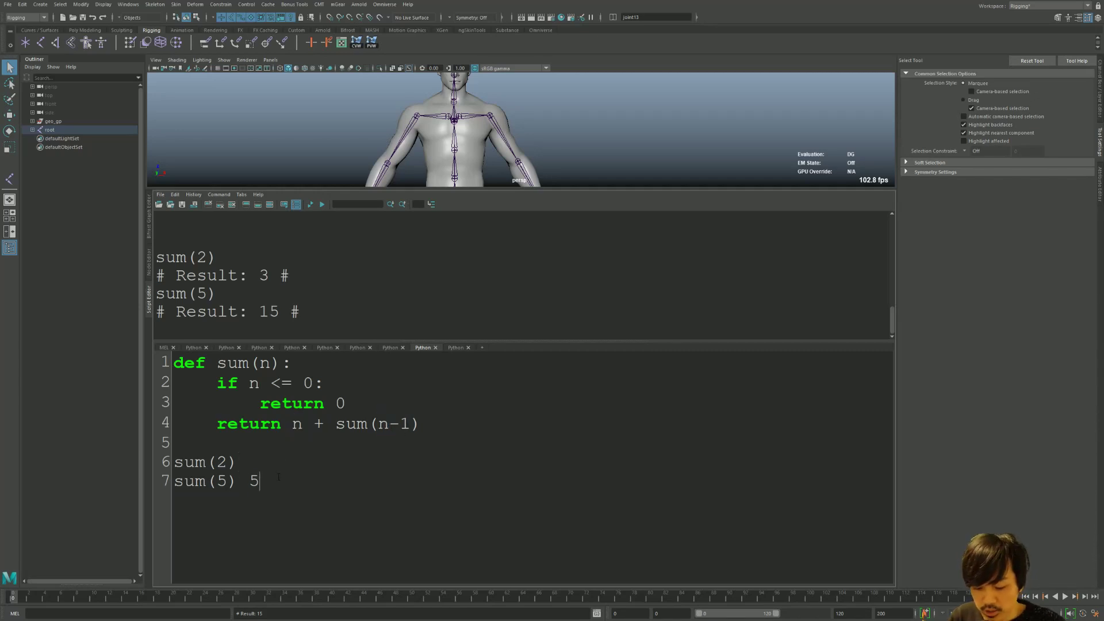
text( + 4 + 4)
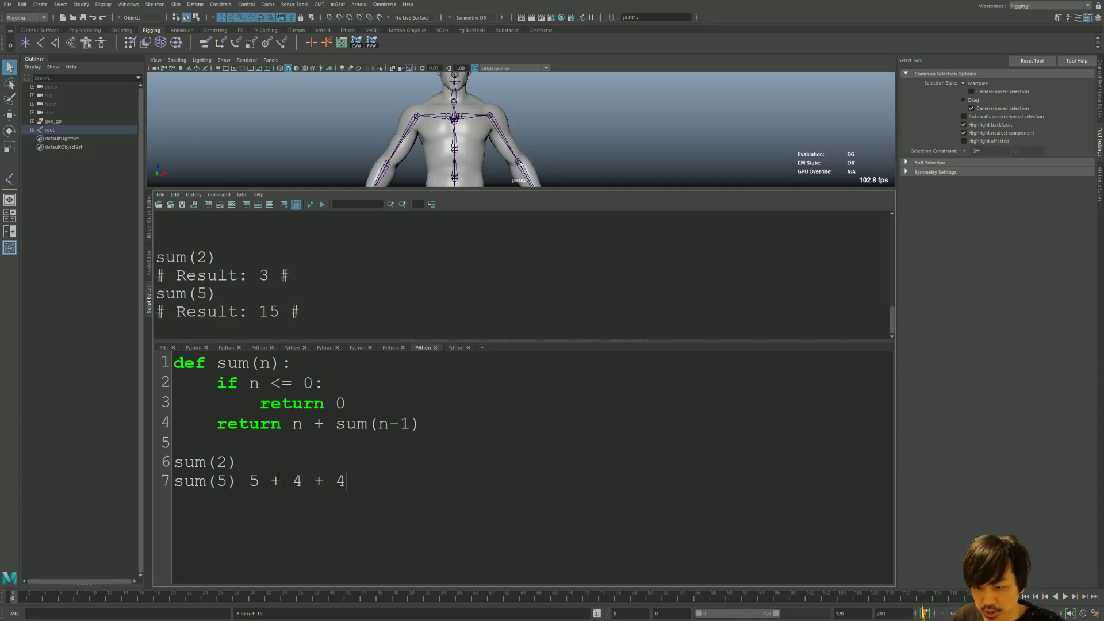
key(BackSpace)
text(3 + 2)
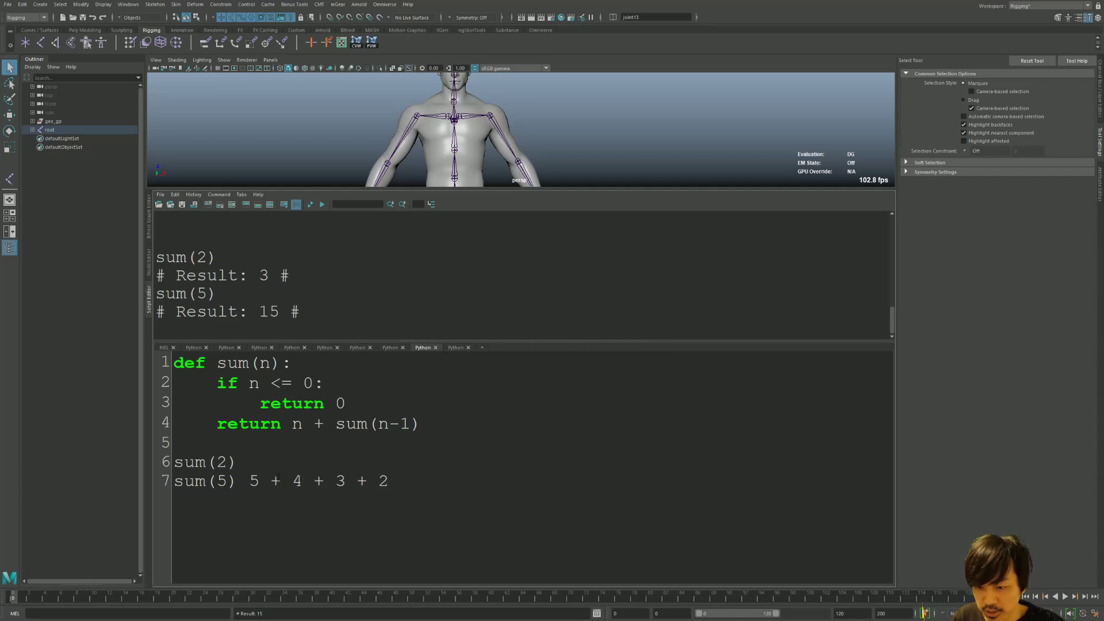
text( + 1 )
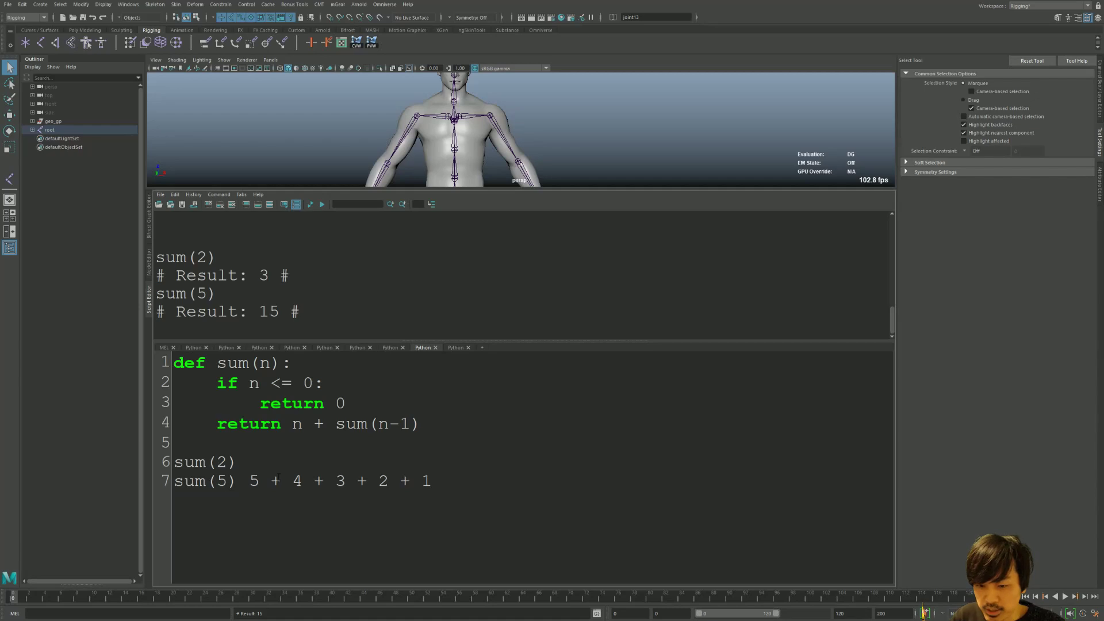
text(+)
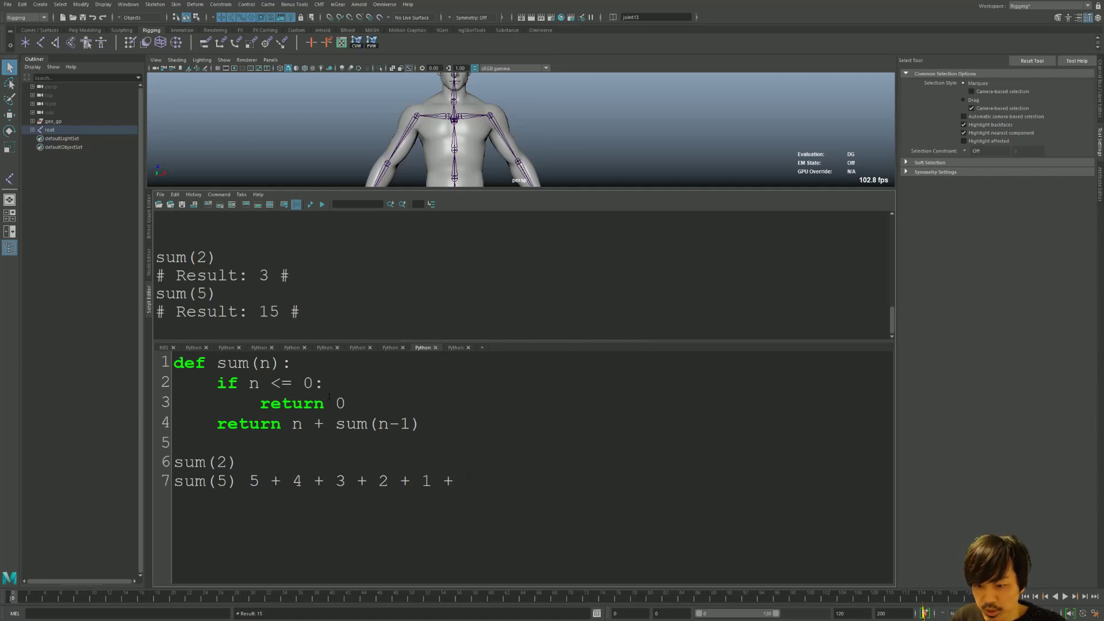
text( 0)
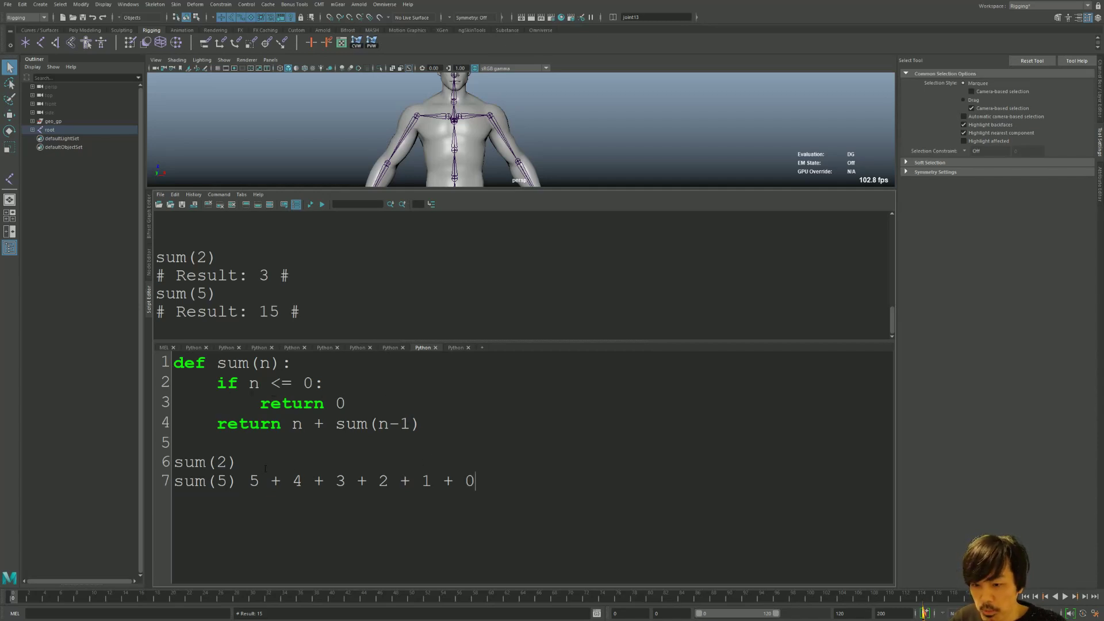
drag(249, 482, 488, 483)
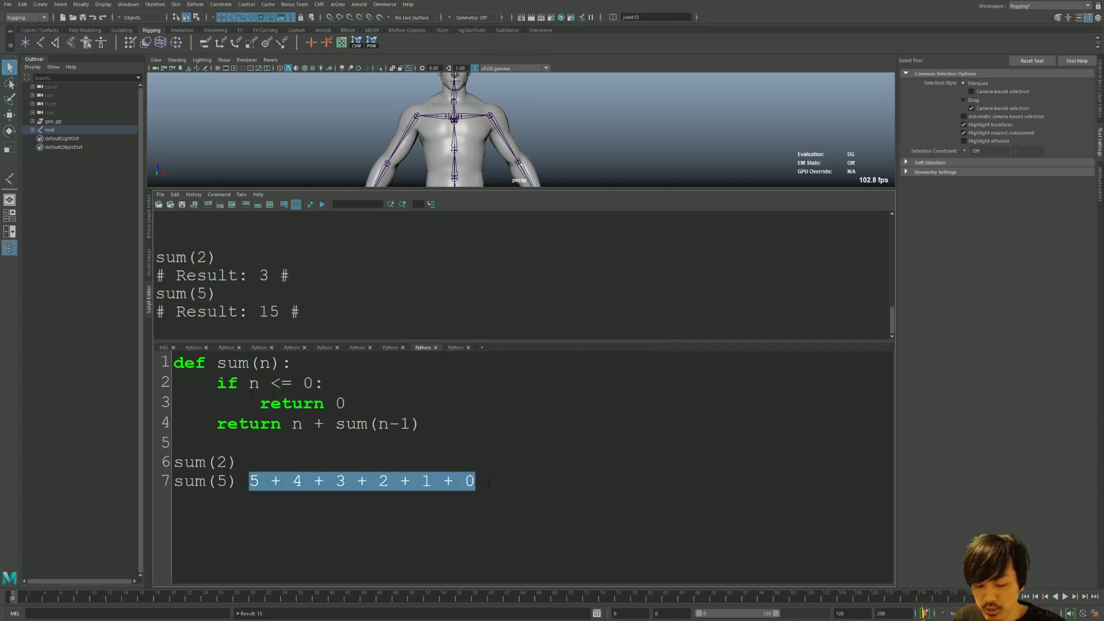
key(ctrl+Return)
key(Right)
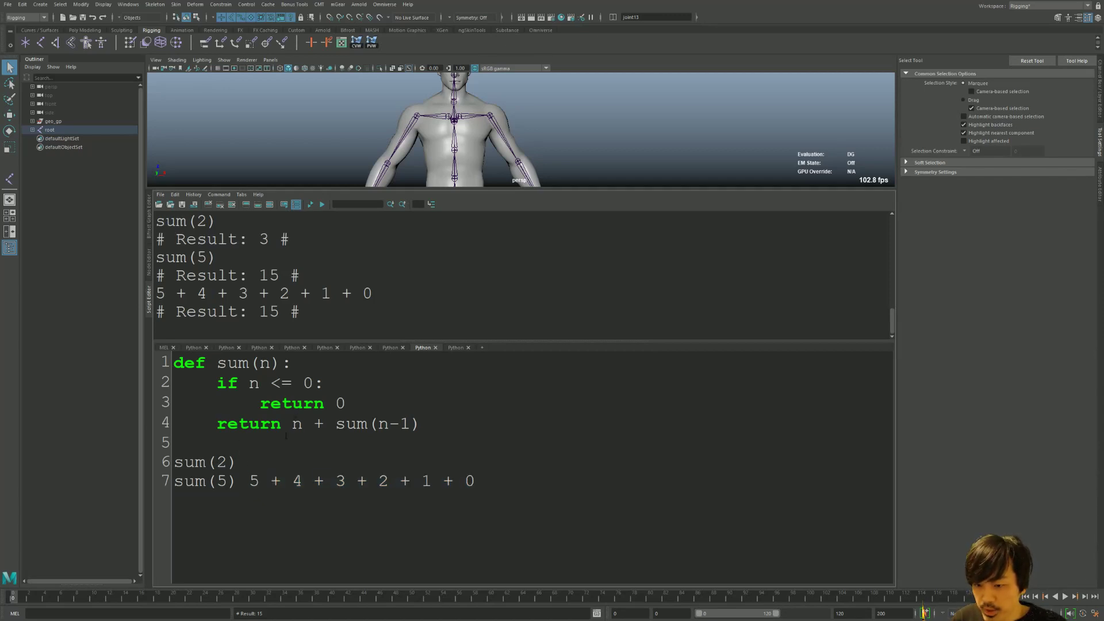
Write 2 + 1 + 0 after sum(2) on line 6 and run only that expression.
text( 2)
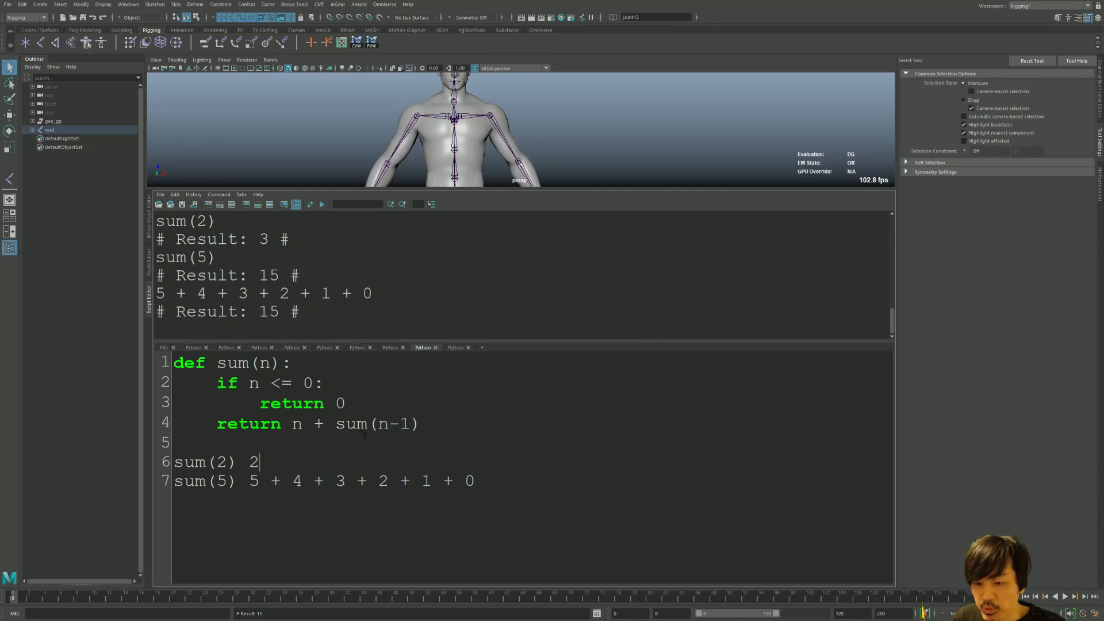
text( + )
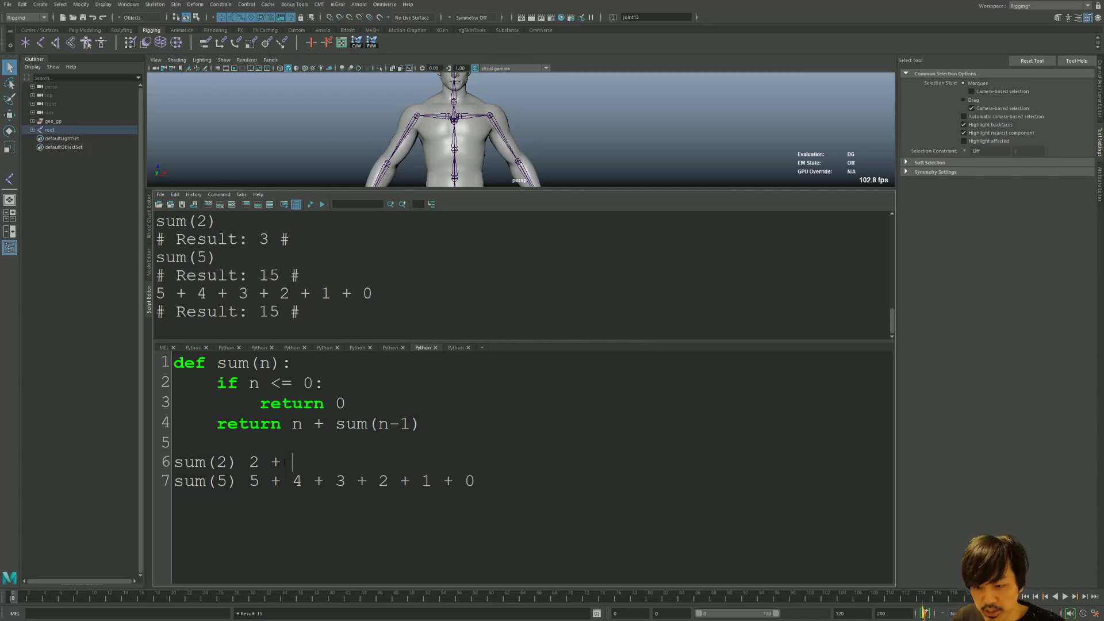
text(1)
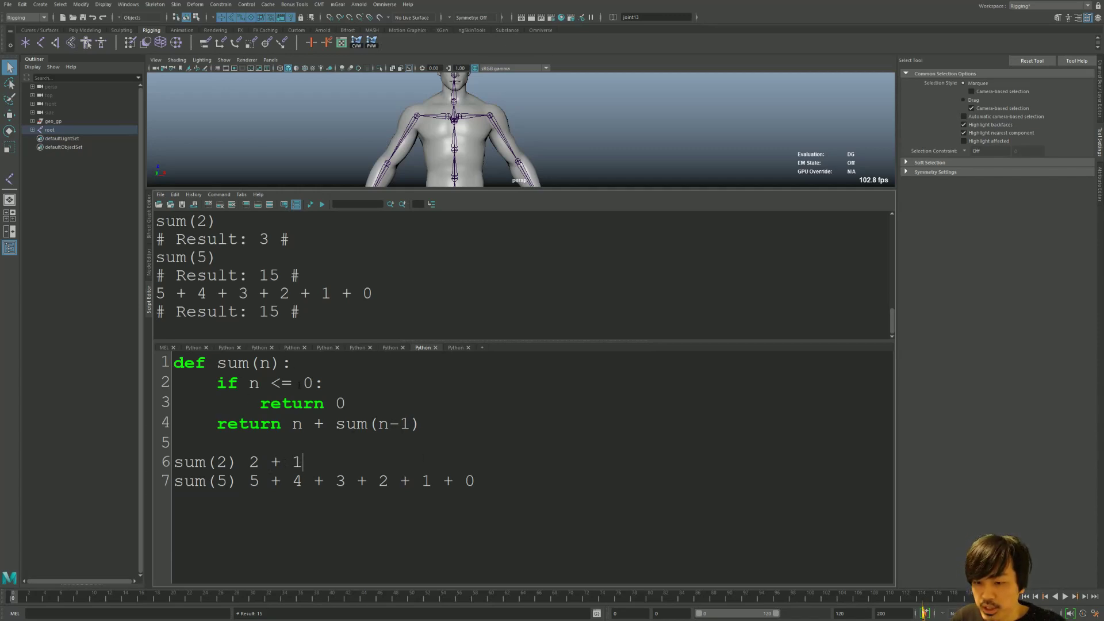
text( + )
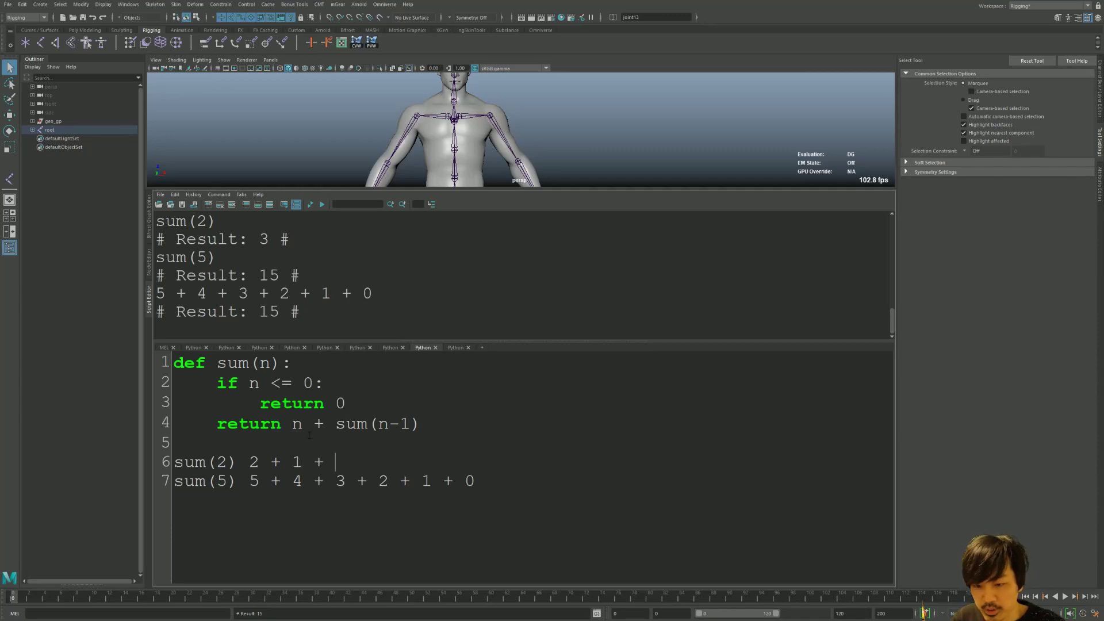
text(0)
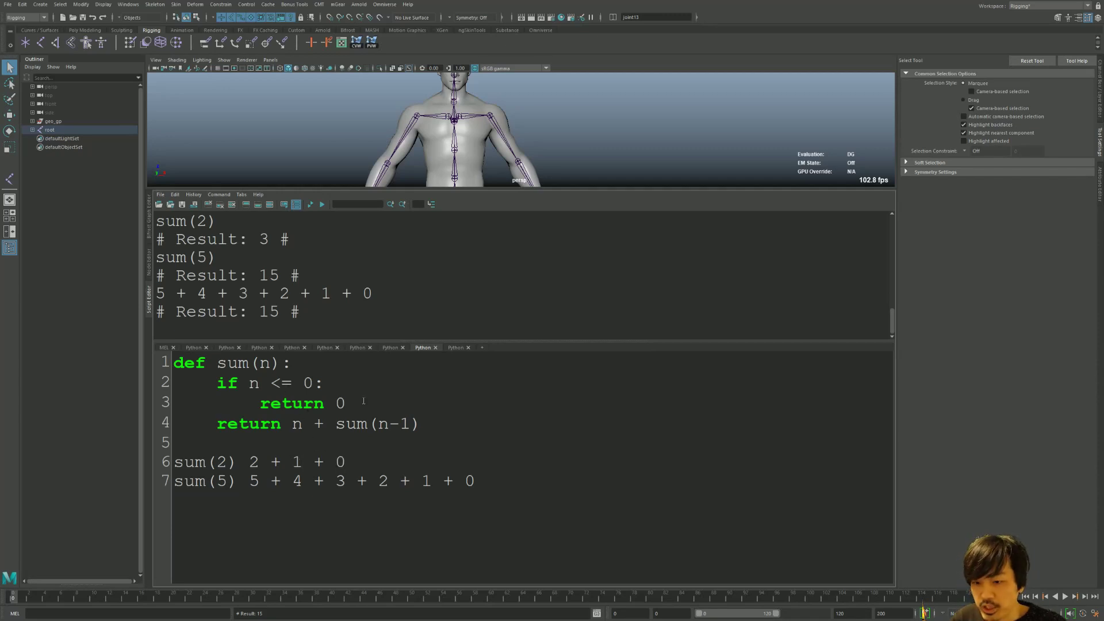
drag(347, 404, 173, 362)
drag(250, 462, 347, 460)
key(ctrl+Return)
Rerun the sum(2) call to get 3, then highlight the function's base case.
key(Home)
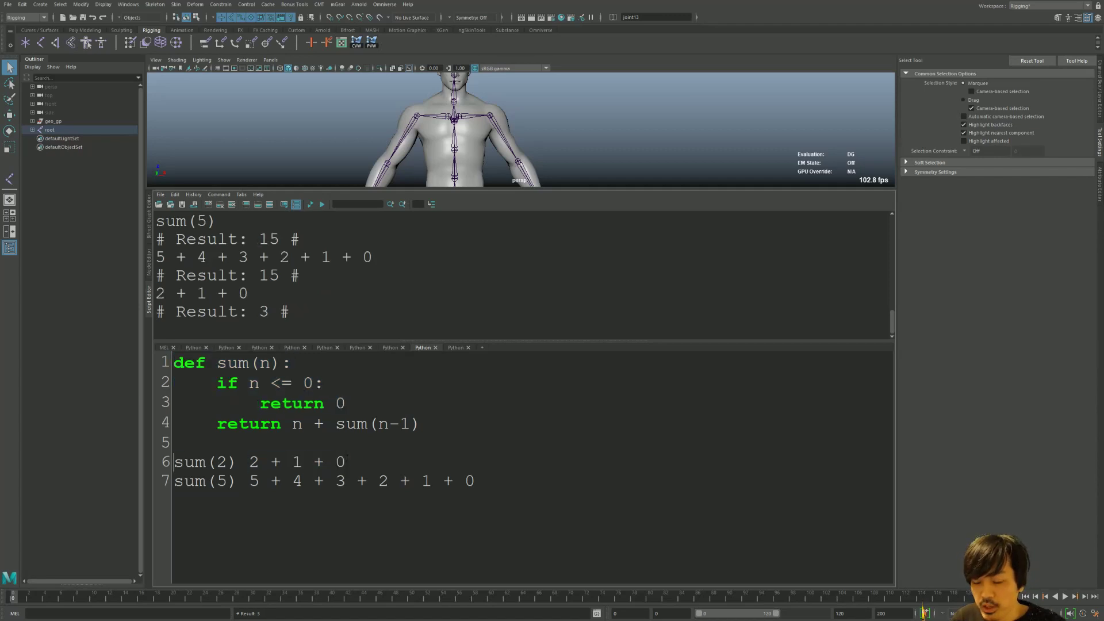
key(shift+Right)
key(shift+Right)
key(shift+Right)
key(shift+Right)
key(shift+Right)
key(ctrl+Return)
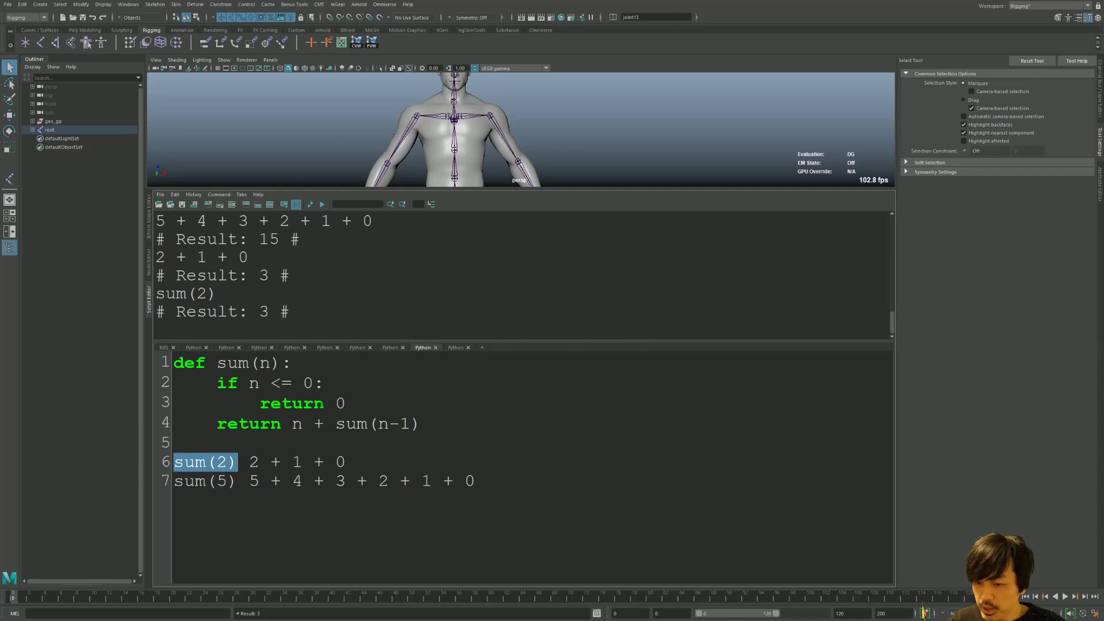
drag(376, 403, 173, 382)
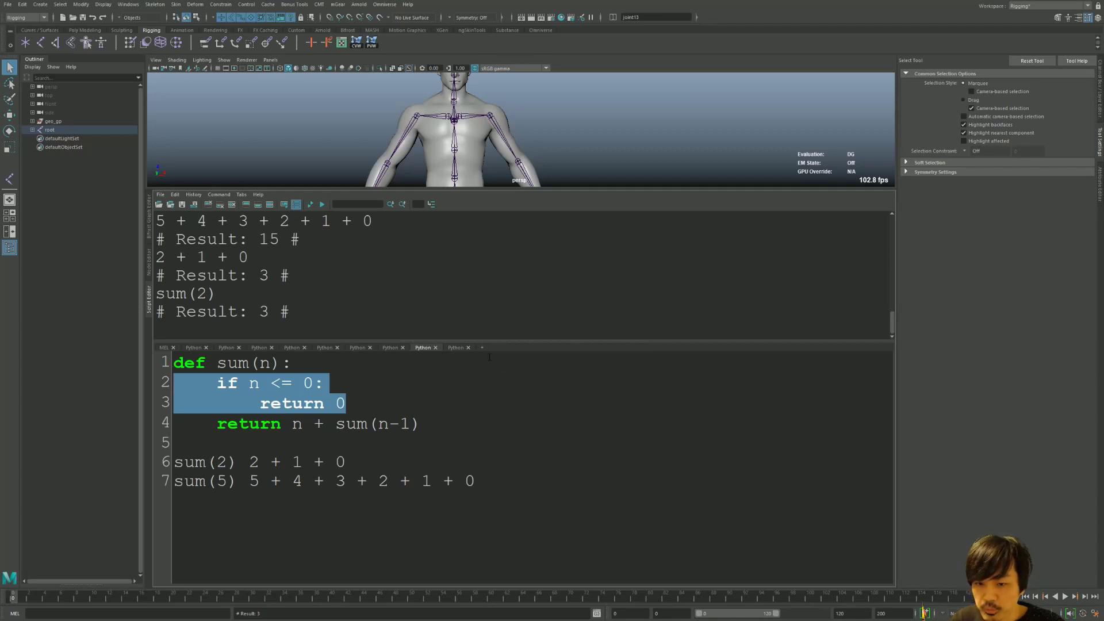
Return to the getEndJoints script and highlight the end_joints = [] line.
click(456, 347)
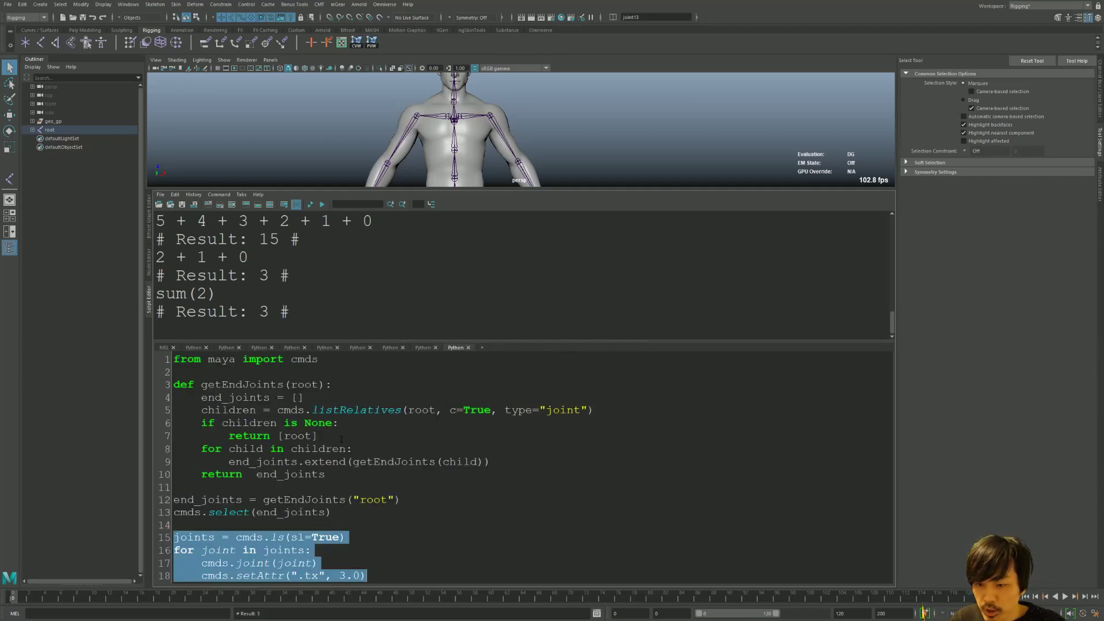
ctrl+scroll(341, 440, up, 1)
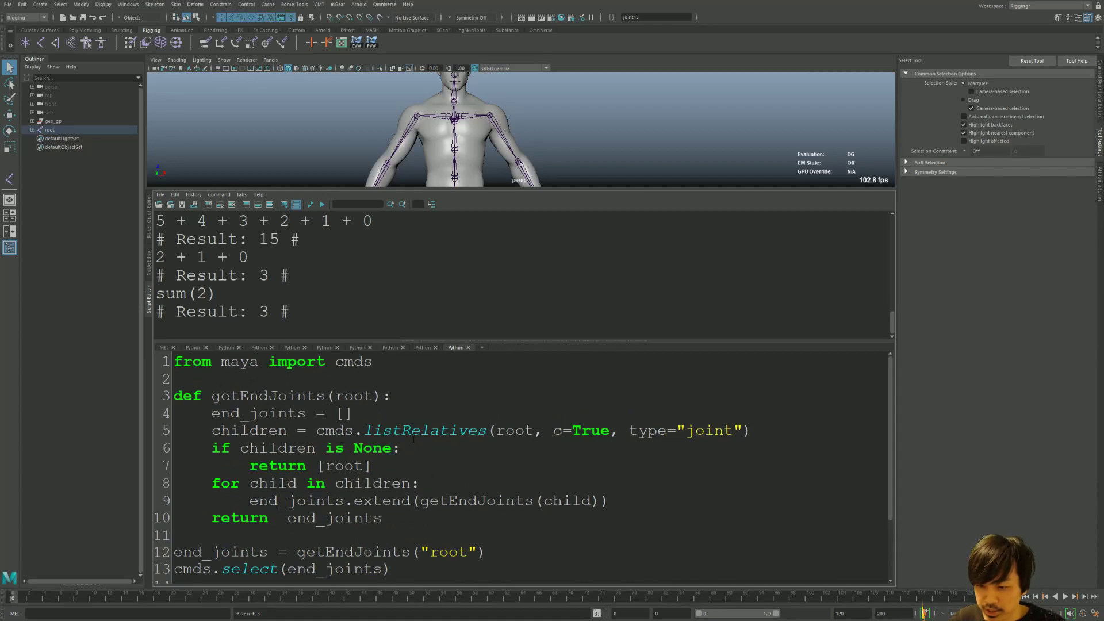
scroll(414, 439, down, 1)
scroll(414, 440, up, 1)
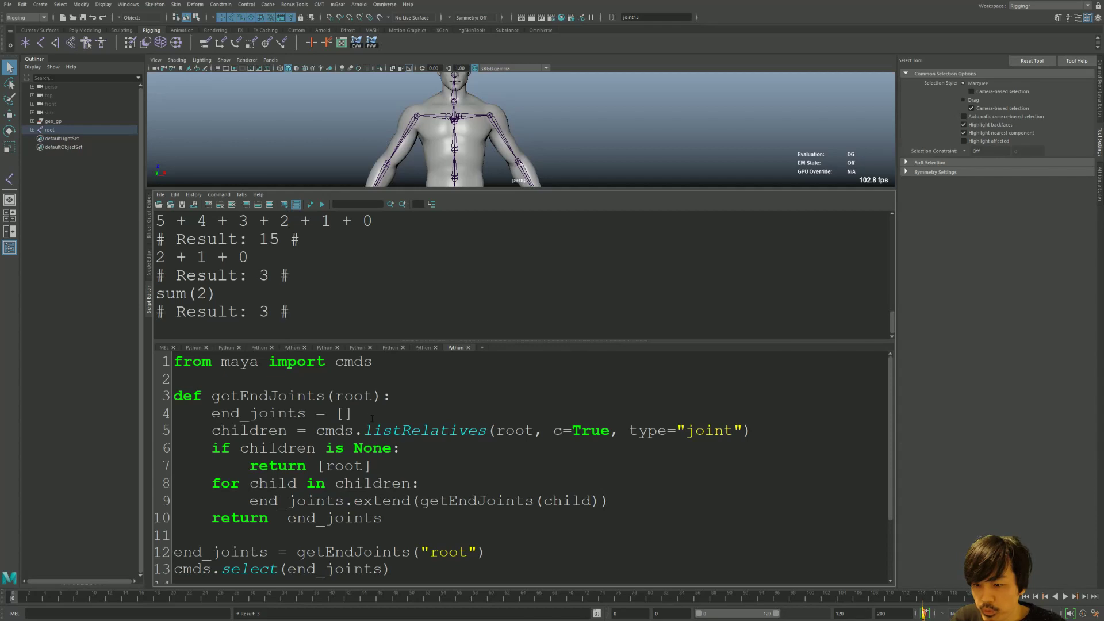
drag(354, 414, 213, 414)
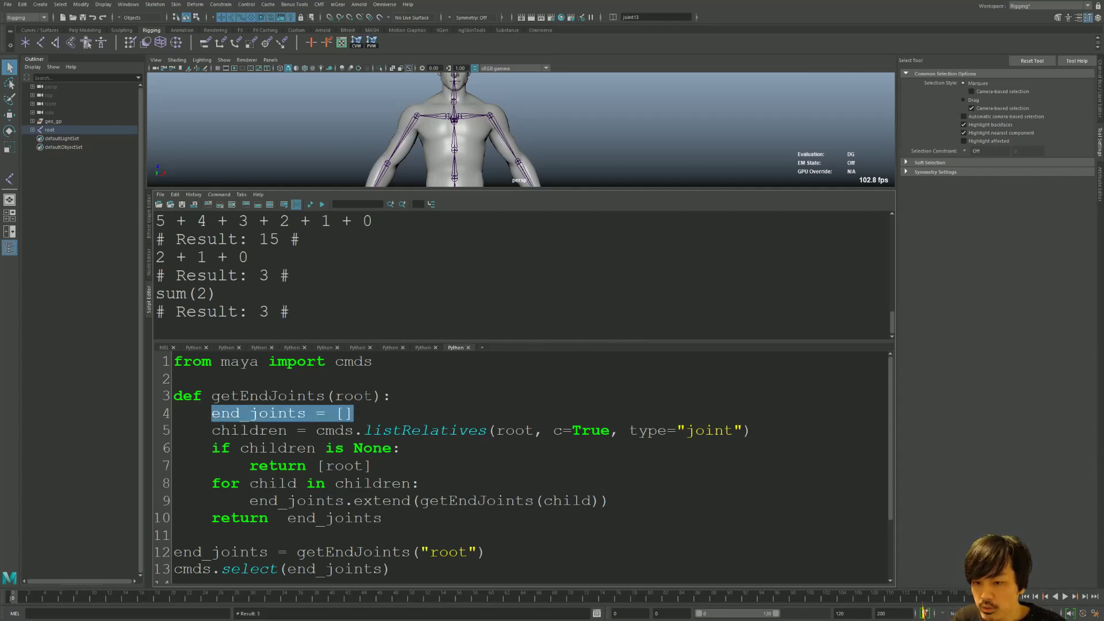
Expand root in the Outliner to show pelvis and highlight the 'if children is None' check.
click(32, 130)
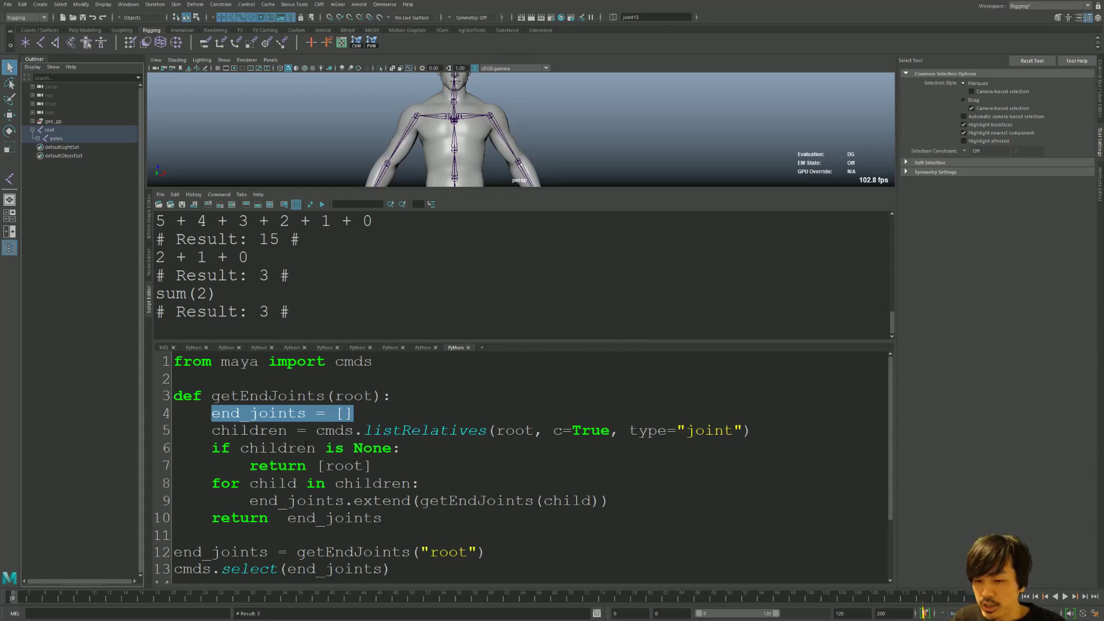
drag(212, 448, 419, 463)
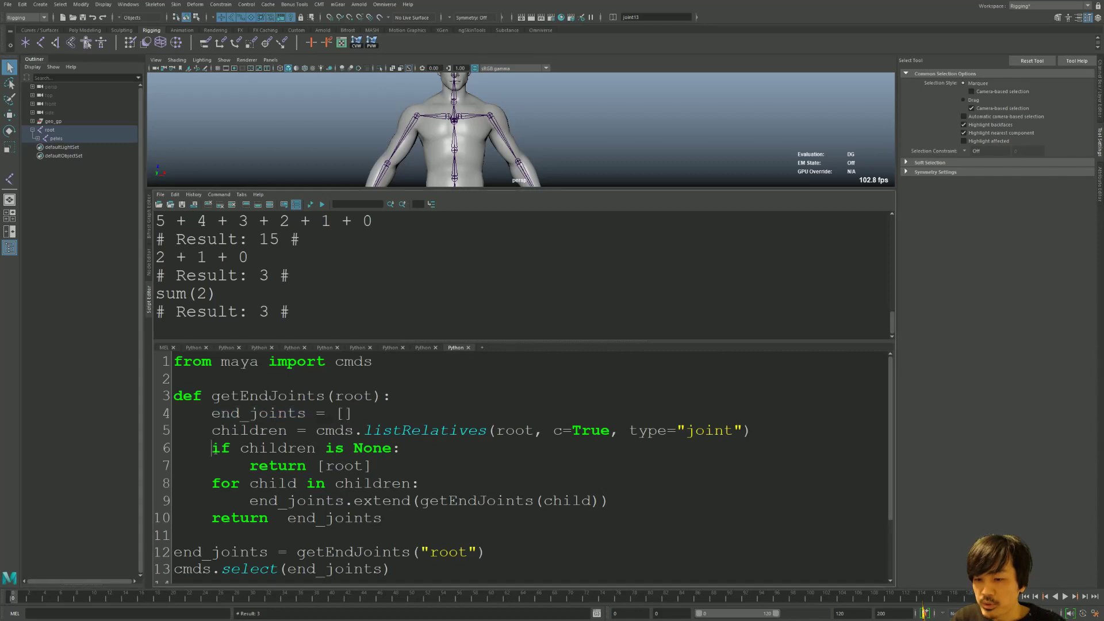
click(419, 462)
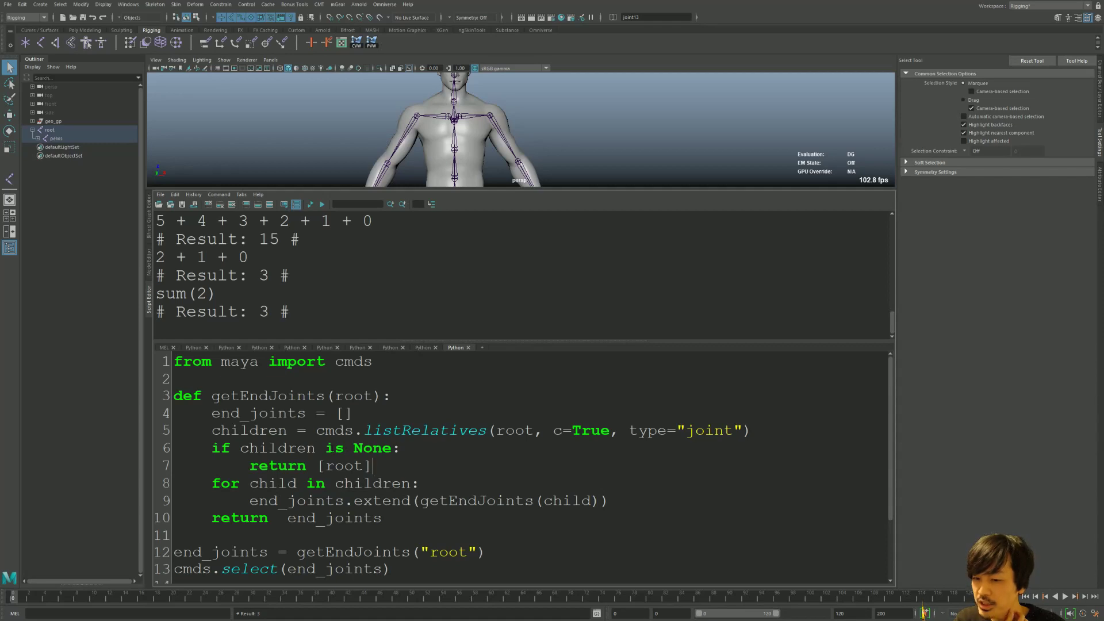
Fully expand the pelvis hierarchy in the Outliner and delete the tip joints joint5 and joint4.
drag(373, 466, 258, 466)
click(282, 466)
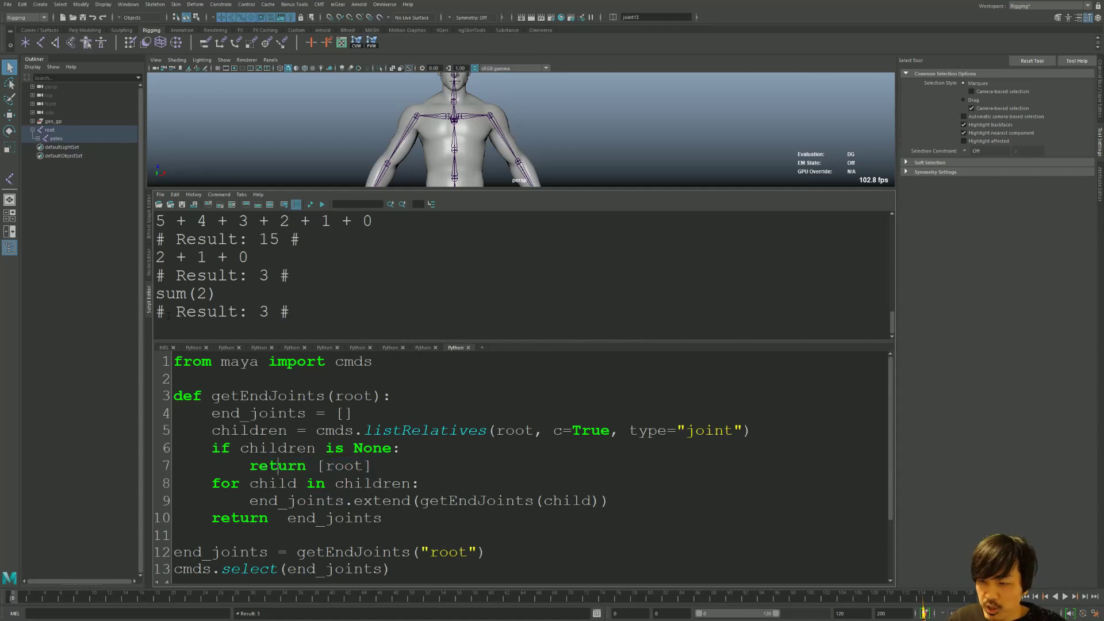
shift+click(37, 138)
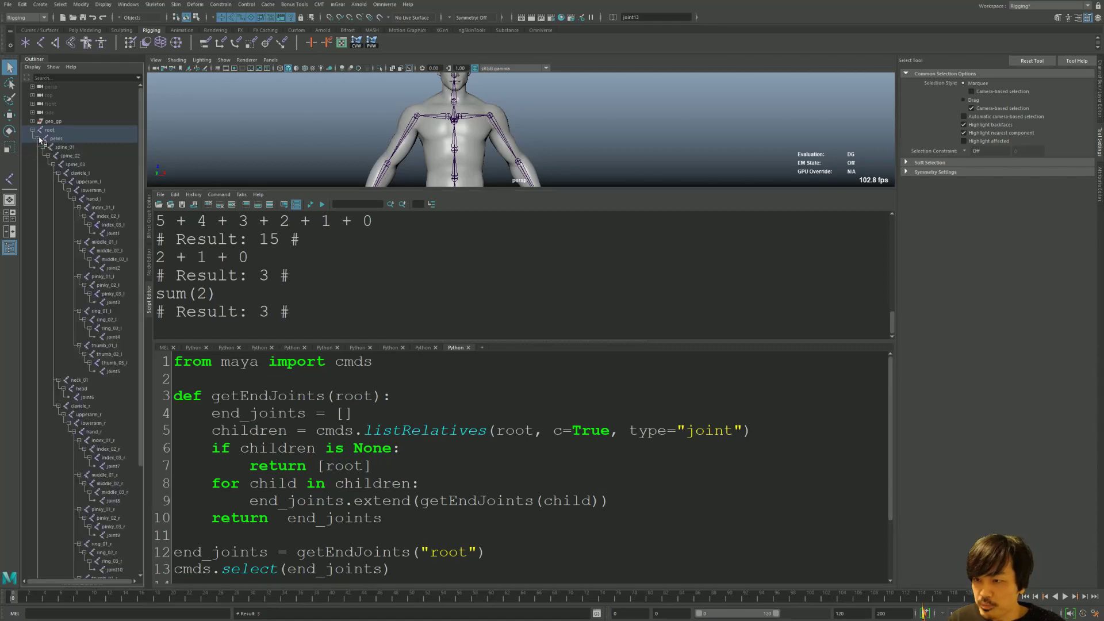
click(114, 372)
drag(144, 372, 200, 368)
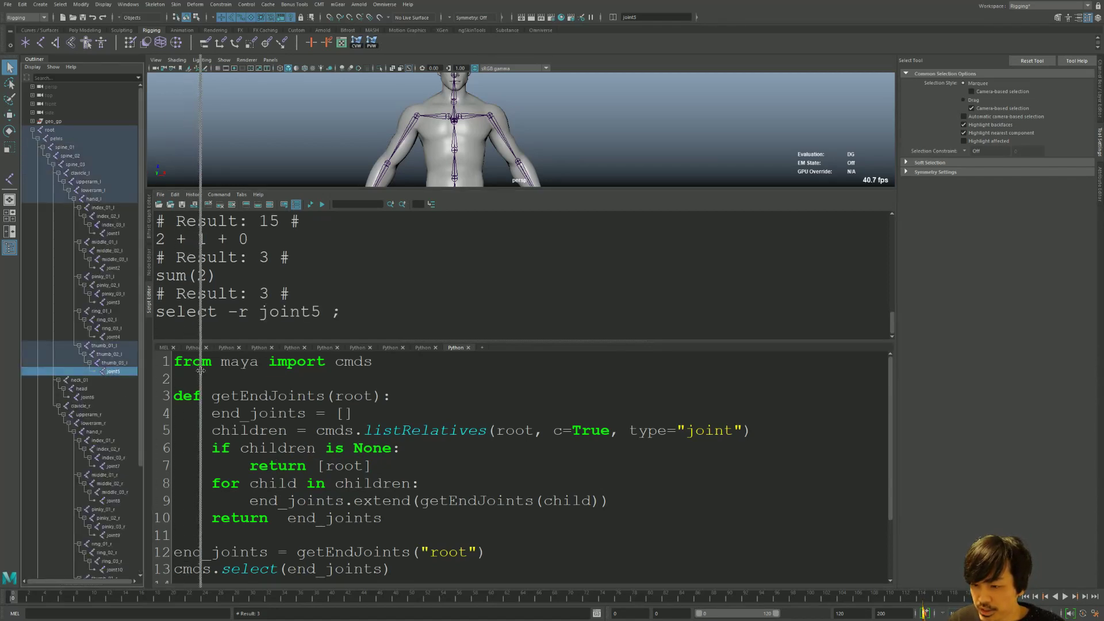
ctrl+click(124, 337)
key(Delete)
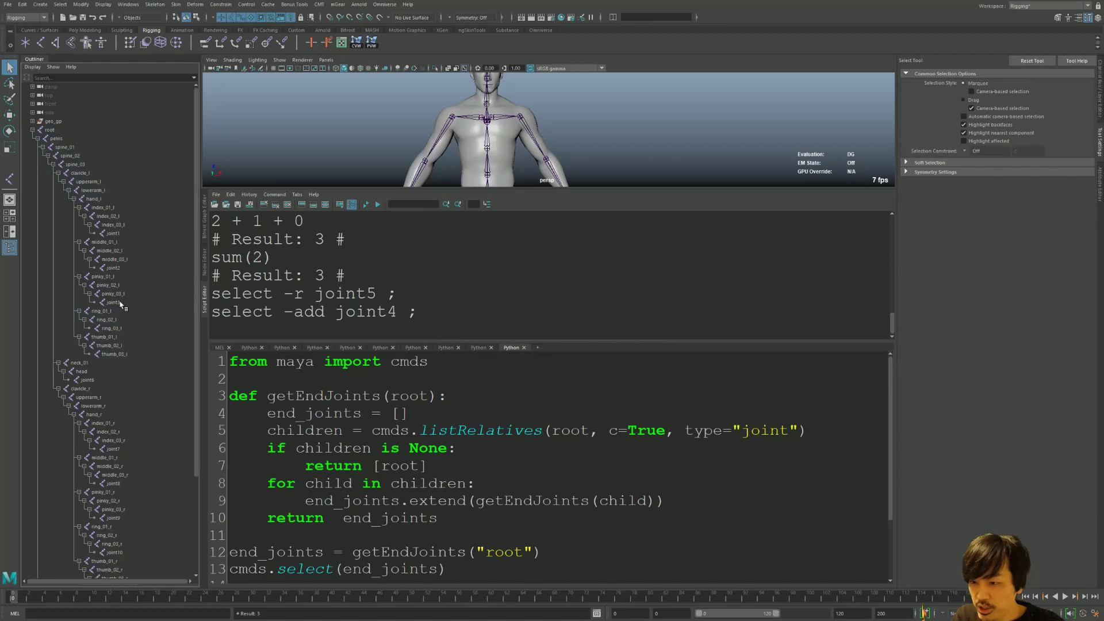
Delete the remaining extra tip joints joint3, joint2 and joint1.
click(114, 302)
key(Delete)
click(115, 268)
key(Delete)
click(118, 233)
key(Delete)
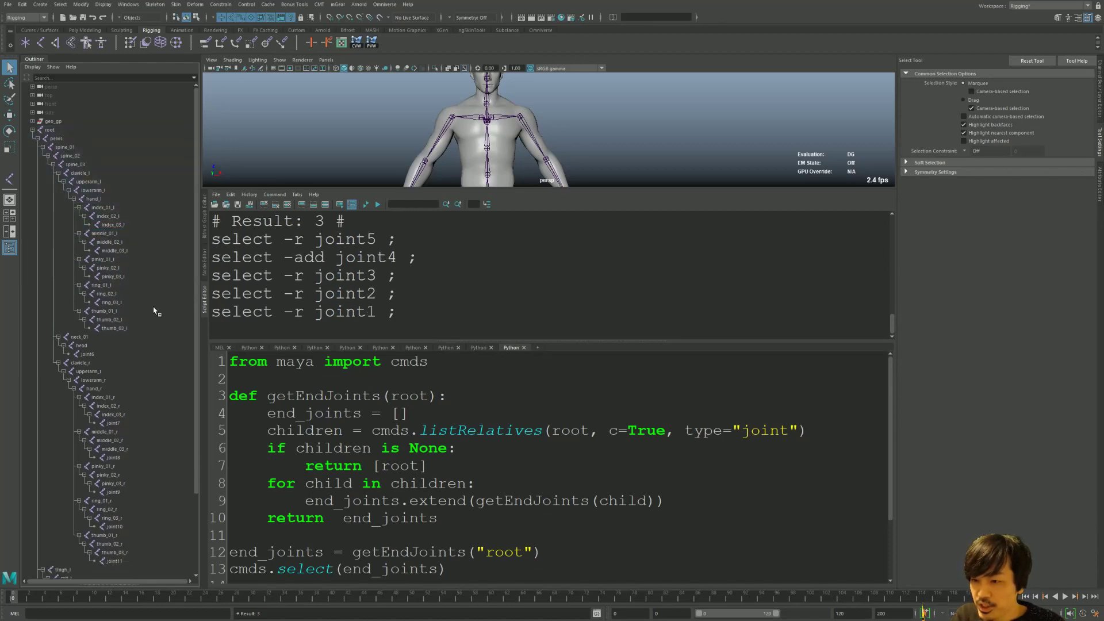
Select the end joints thumb_03_l and ring_03_l in the Outliner.
click(116, 329)
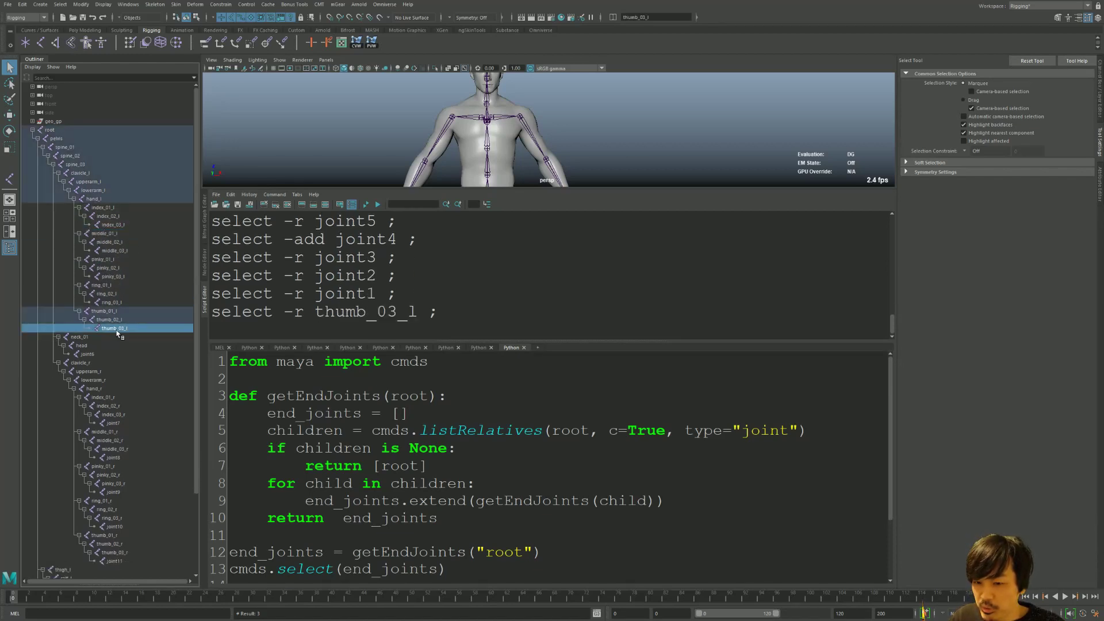
drag(410, 448, 447, 448)
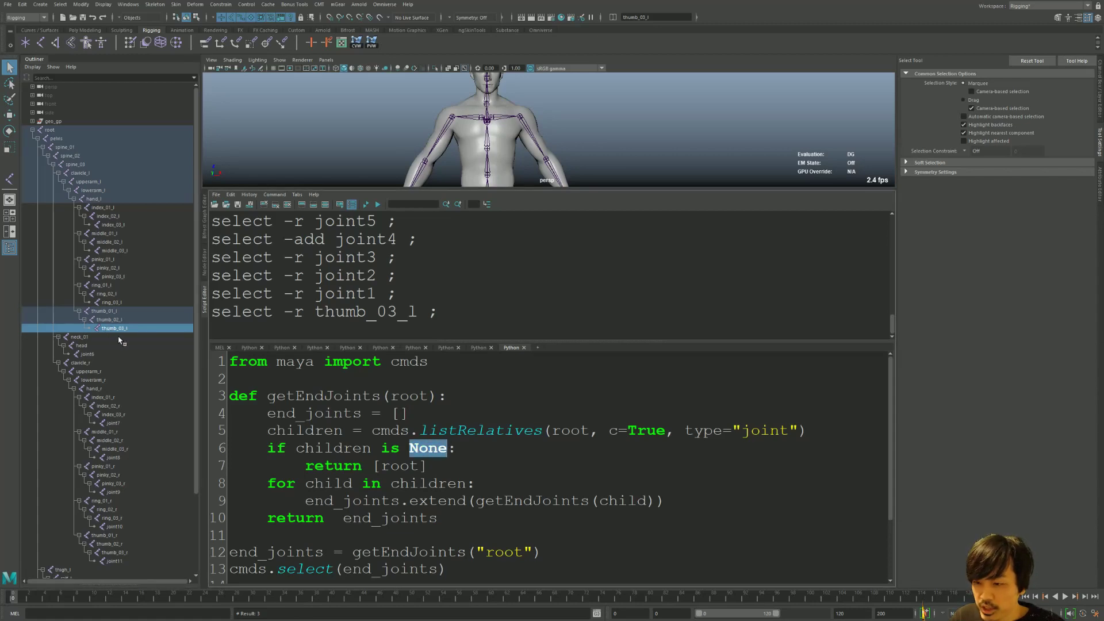
ctrl+click(112, 302)
Add pinky_03_l to the selection, then highlight the script's recursive getEndJoints(child) call and end_joints = [] line.
ctrl+click(112, 277)
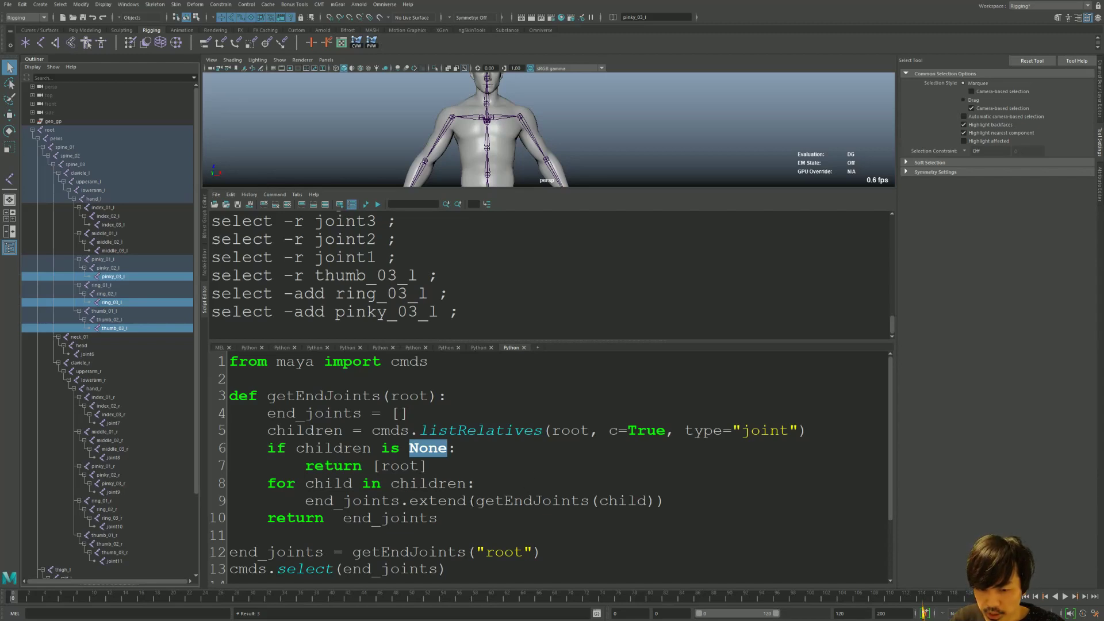
drag(476, 501, 655, 501)
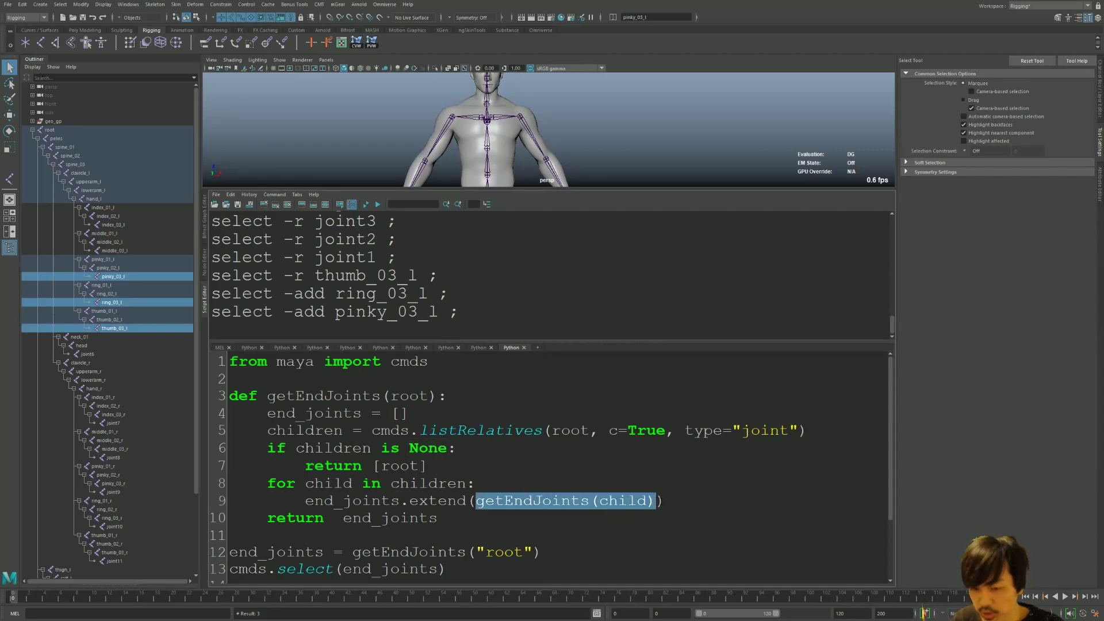
drag(267, 413, 410, 413)
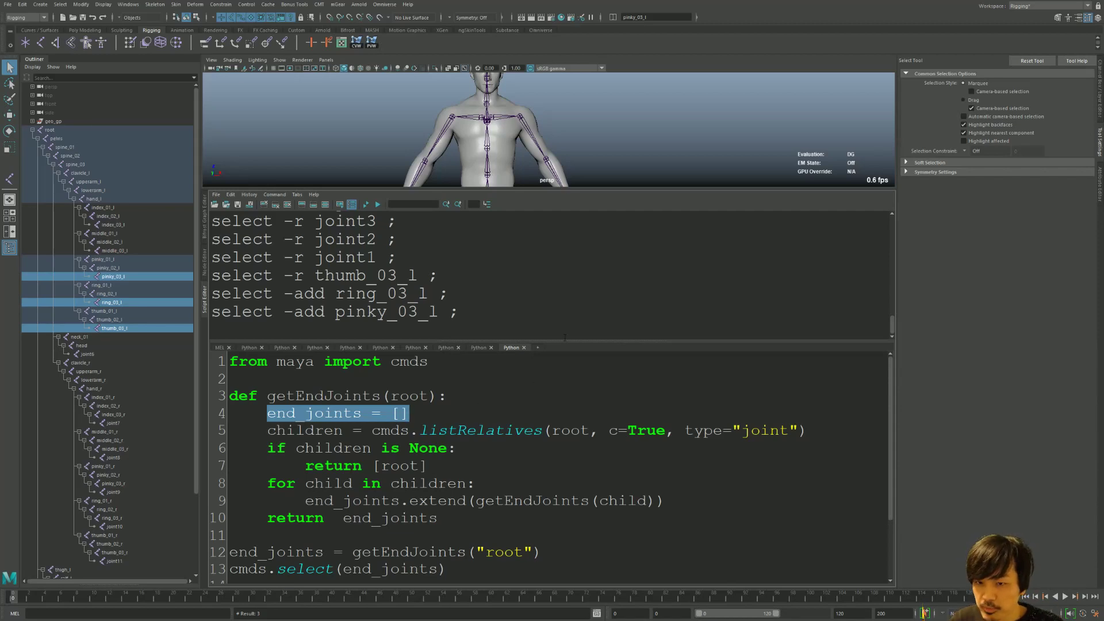
Enlarge the viewport and inspect the skeleton, selecting root and then index_03_l.
drag(501, 189, 471, 180)
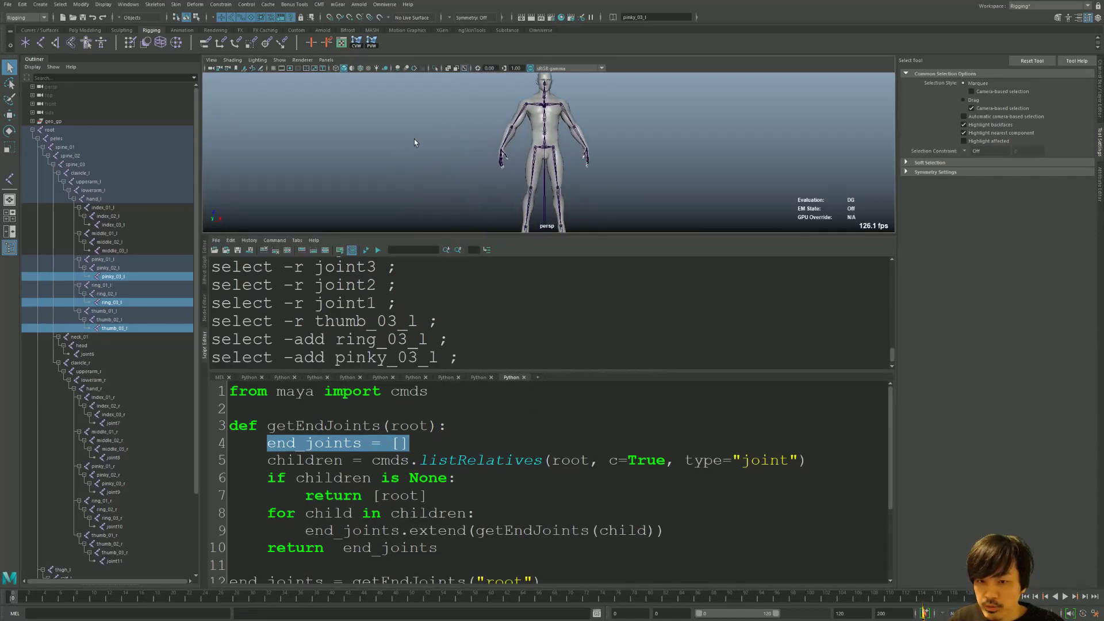
scroll(544, 125, up, 5)
click(536, 143)
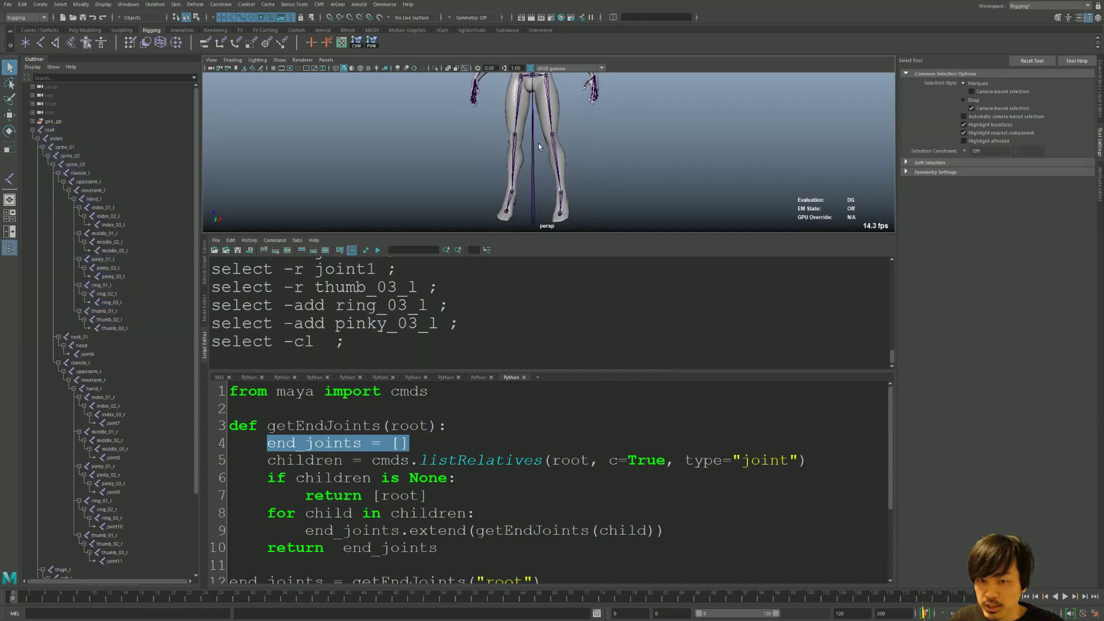
mouse_move(533, 150)
alt+middle_down()
mouse_move(588, 143)
mouse_move(609, 176)
alt+middle_up()
mouse_move(609, 176)
alt+mouse_down()
mouse_move(633, 184)
mouse_move(604, 192)
mouse_move(583, 172)
mouse_move(517, 160)
mouse_move(546, 174)
alt+mouse_up()
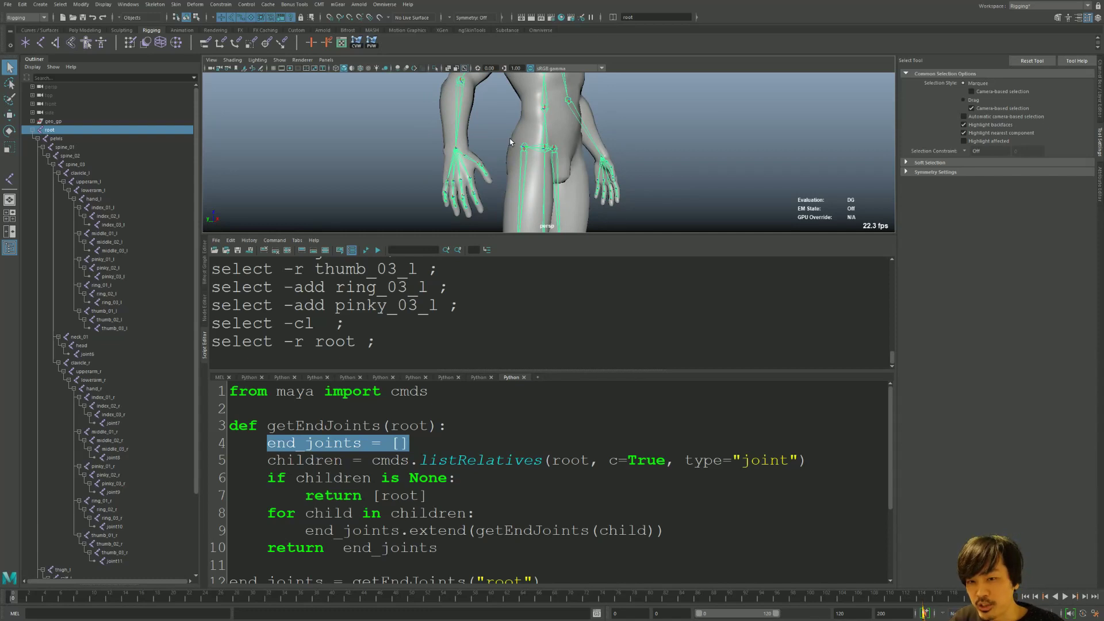
alt+right_drag(631, 147, 600, 177)
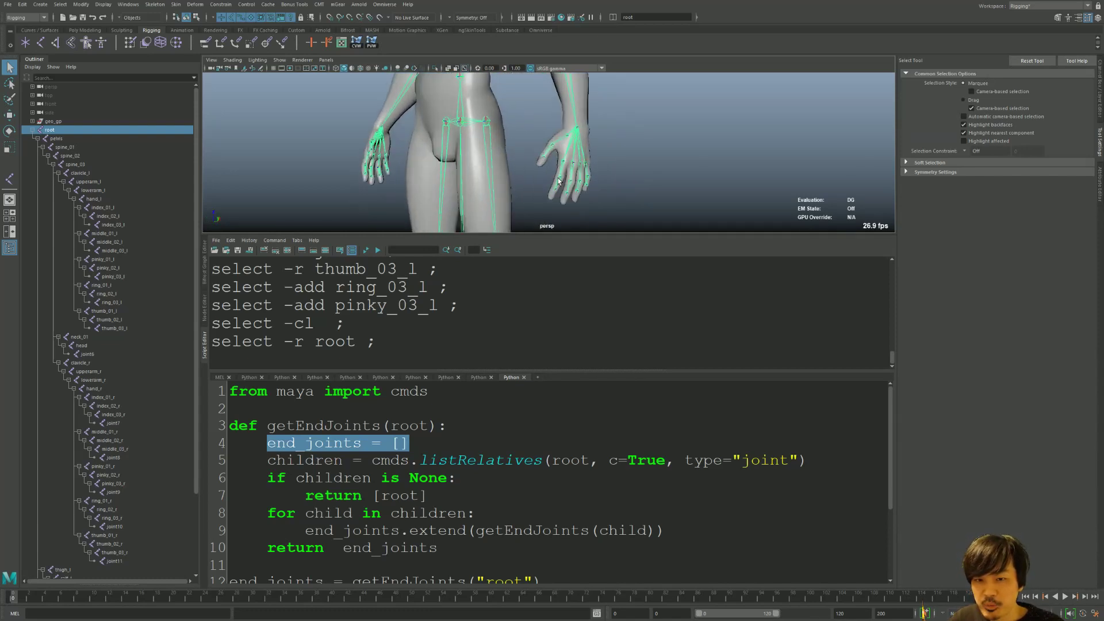
alt+drag(600, 177, 517, 173)
click(247, 143)
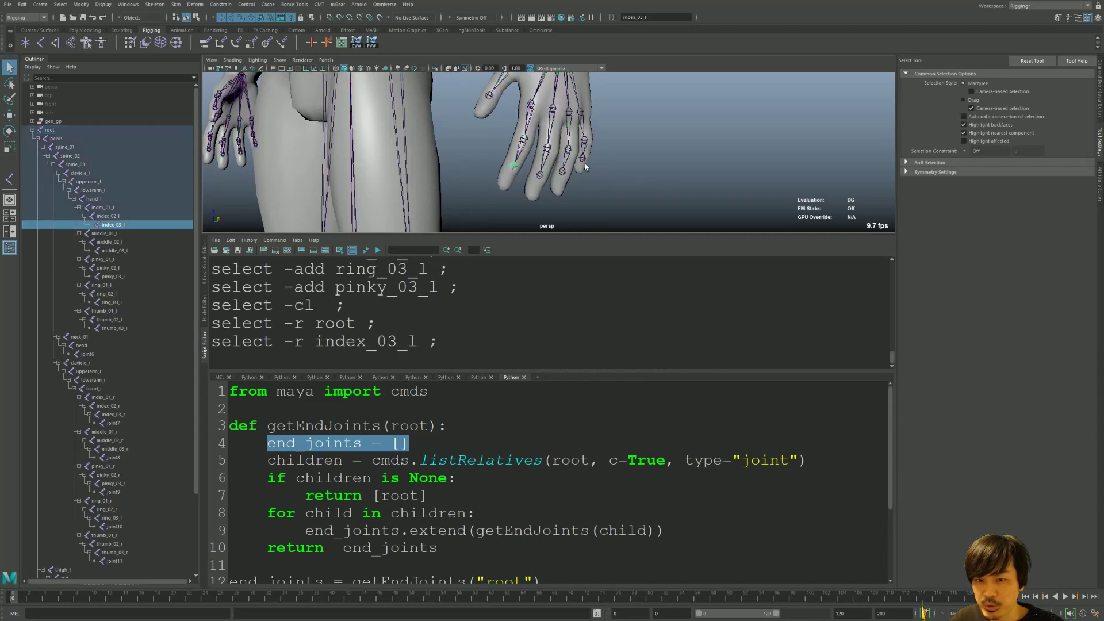
alt+middle_drag(288, 189, 413, 208)
alt+drag(414, 208, 399, 163)
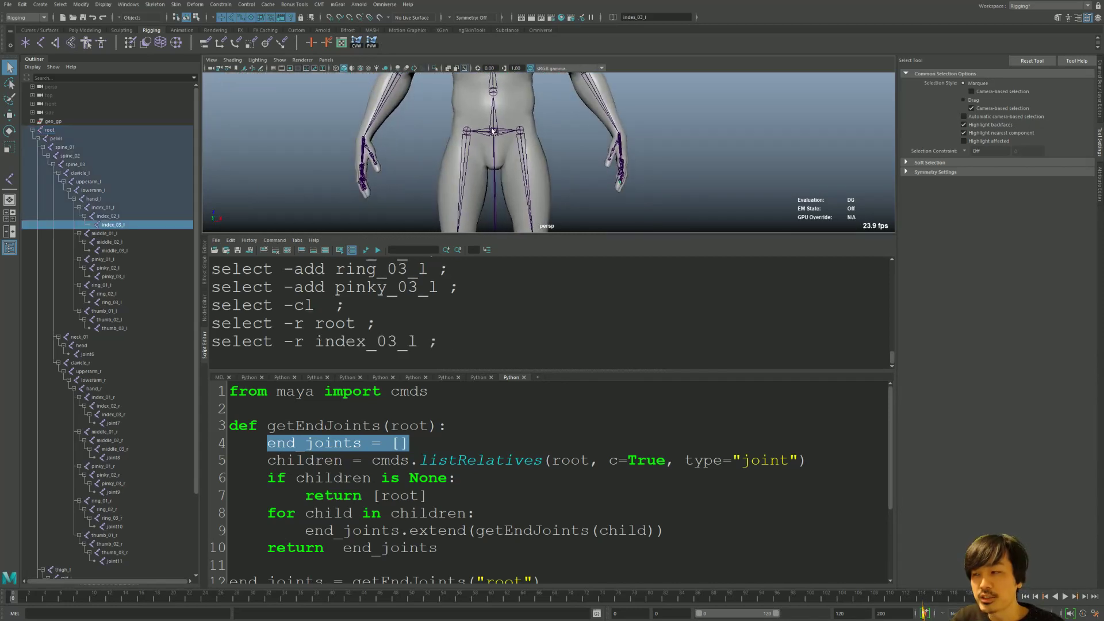
Select pelvis, make the viewport and history pane taller, and turn the viewport grid on.
click(510, 131)
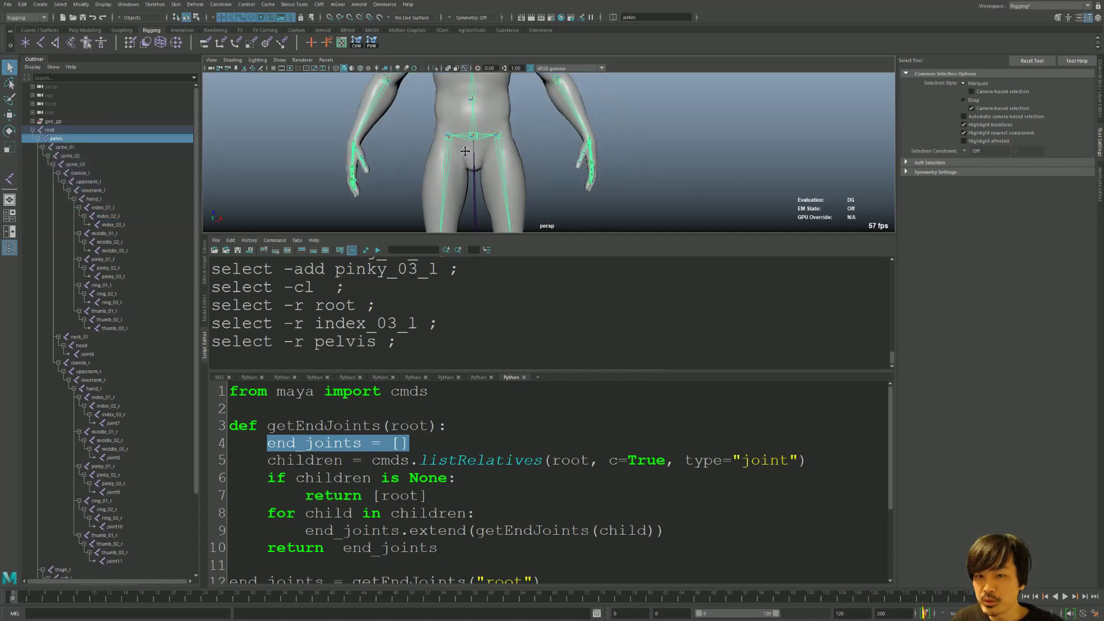
scroll(431, 136, up, 3)
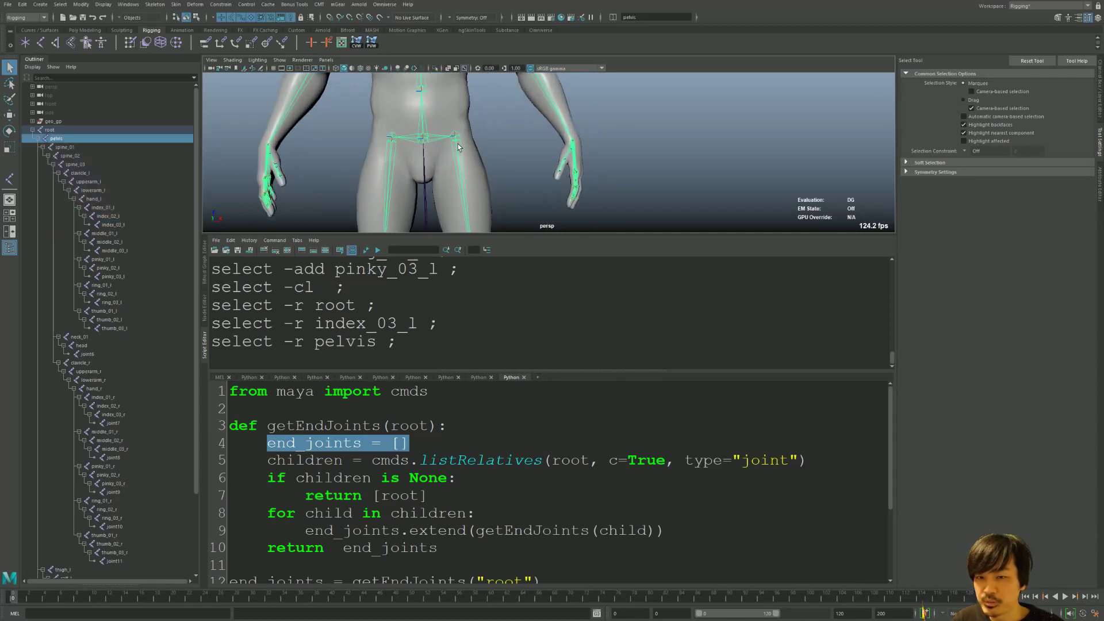
scroll(472, 188, down, 2)
scroll(448, 170, down, 2)
drag(457, 234, 457, 292)
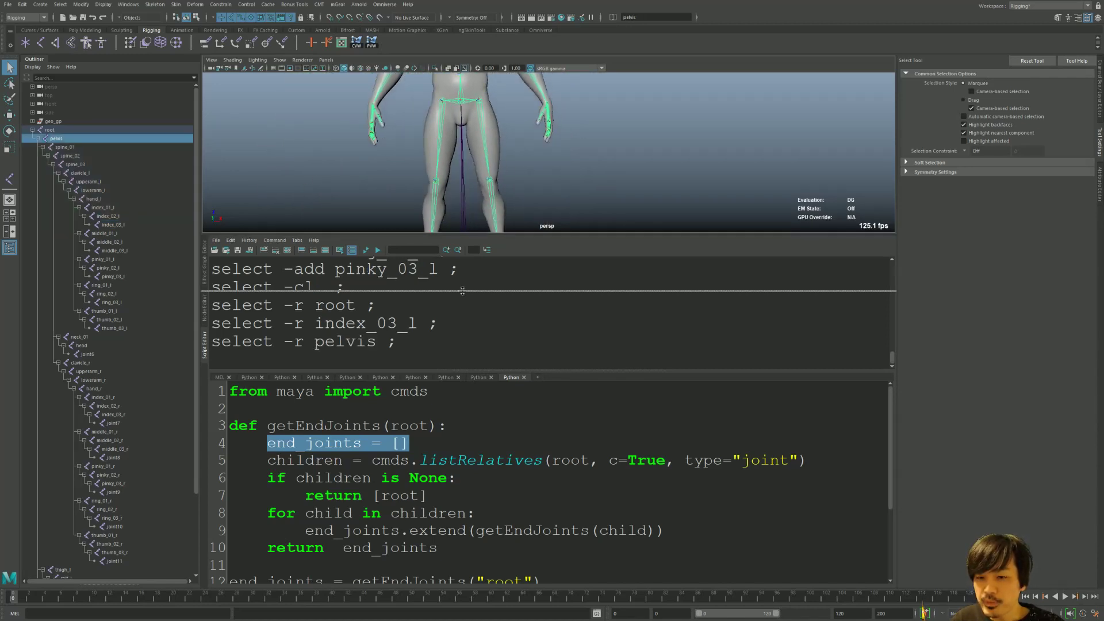
drag(469, 408, 469, 508)
alt+middle_drag(439, 270, 449, 170)
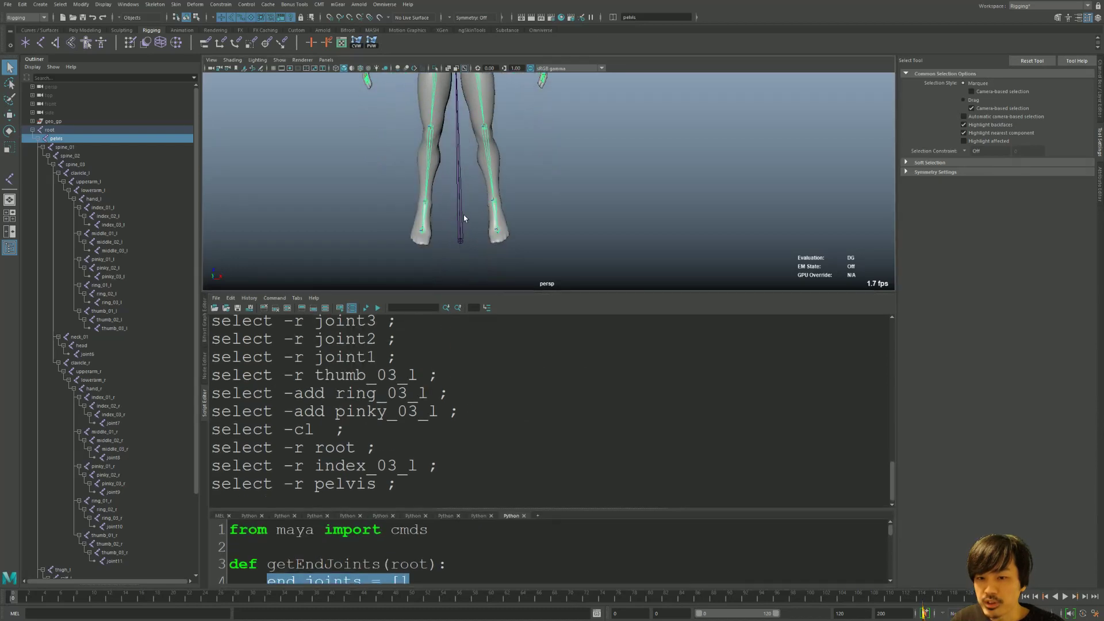
right_click(449, 167)
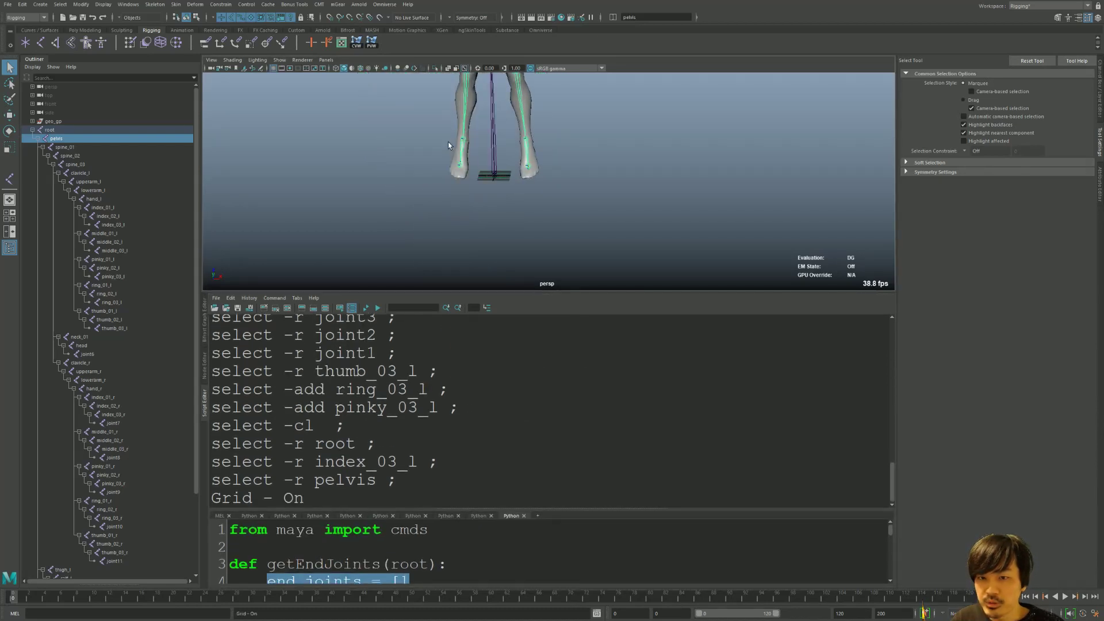
Return to the move tool, select the root joint and frame the view on it.
scroll(448, 168, up, 5)
click(155, 5)
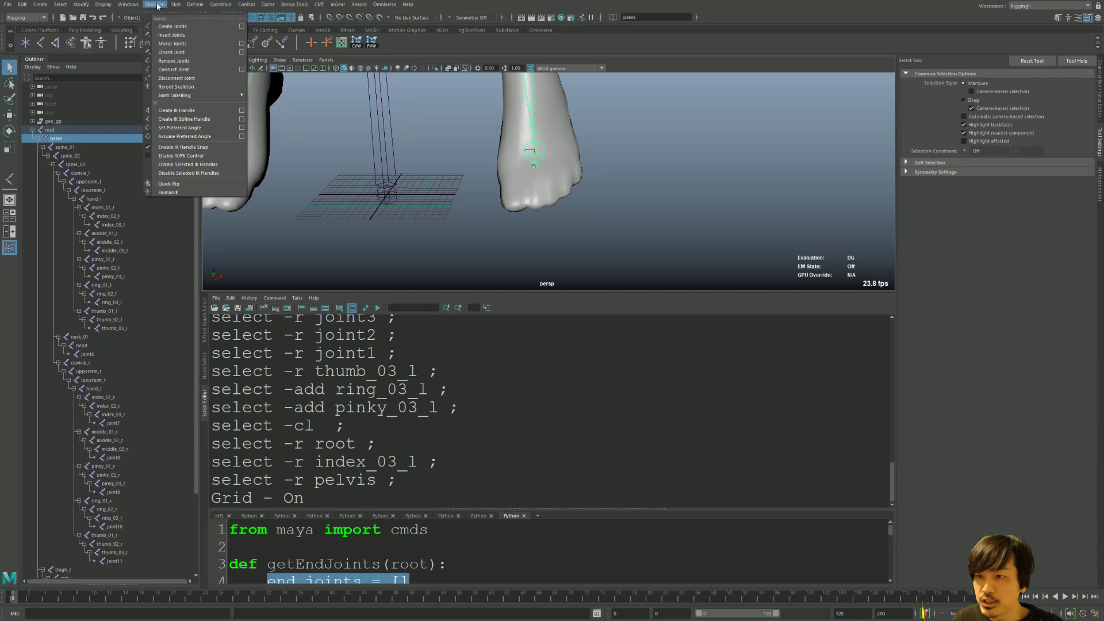
click(172, 27)
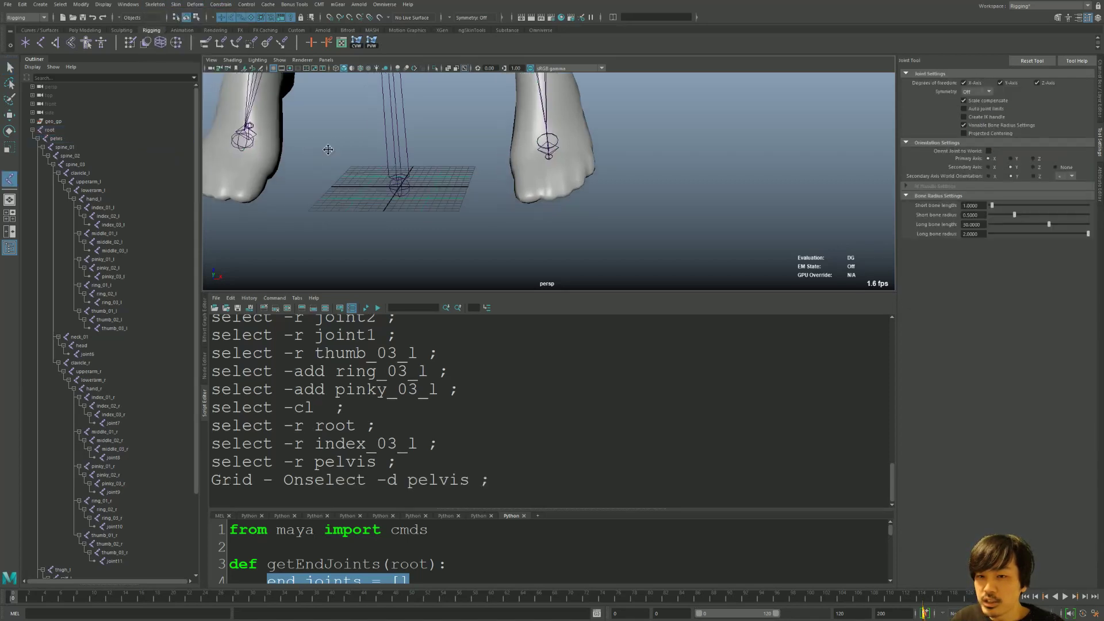
alt+drag(555, 172, 630, 313)
key(w)
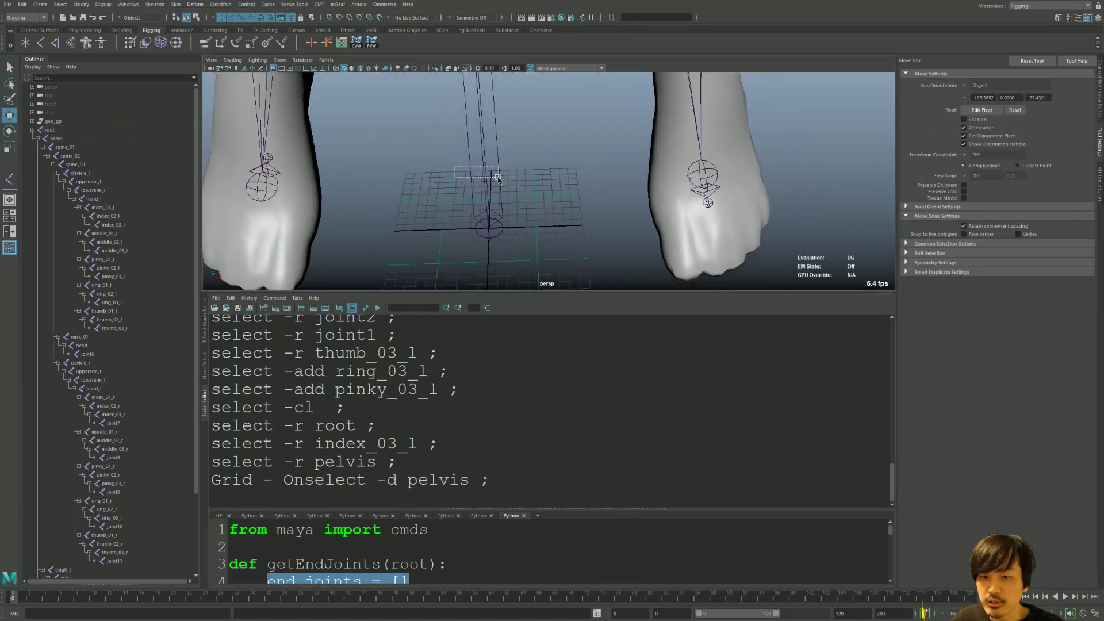
click(49, 129)
key(f)
Unbind the body_skin mesh from the skeleton.
click(472, 117)
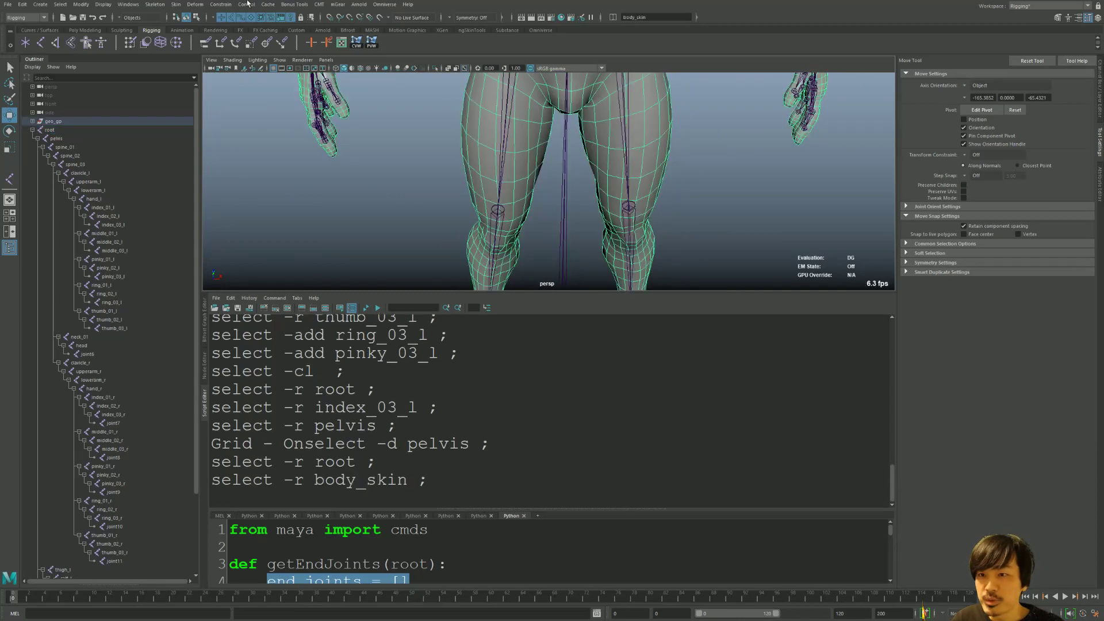
click(177, 5)
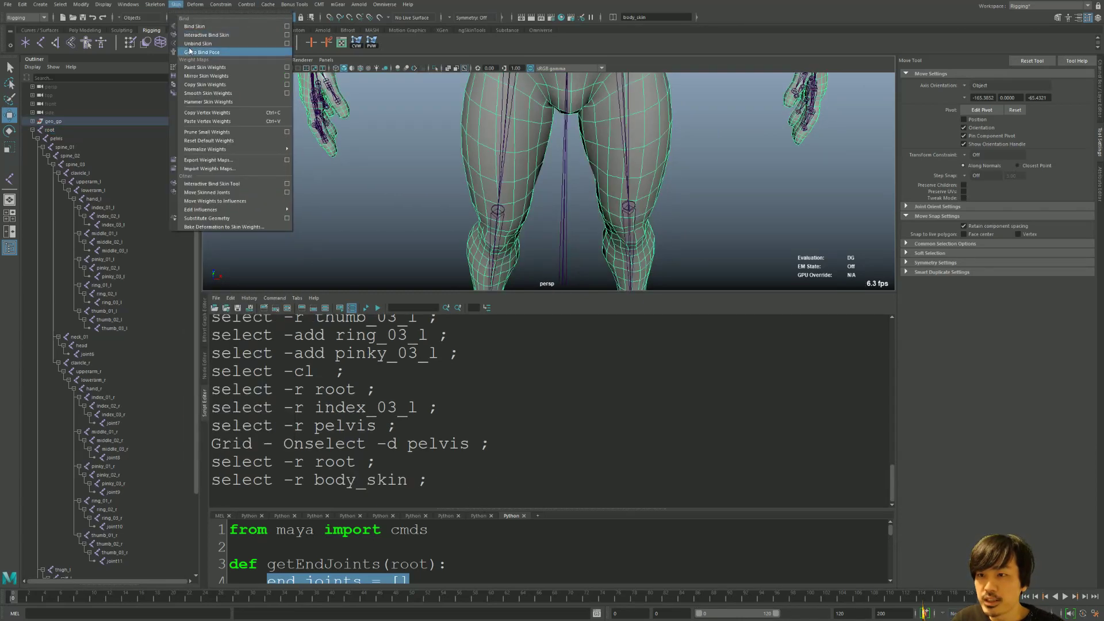
click(197, 44)
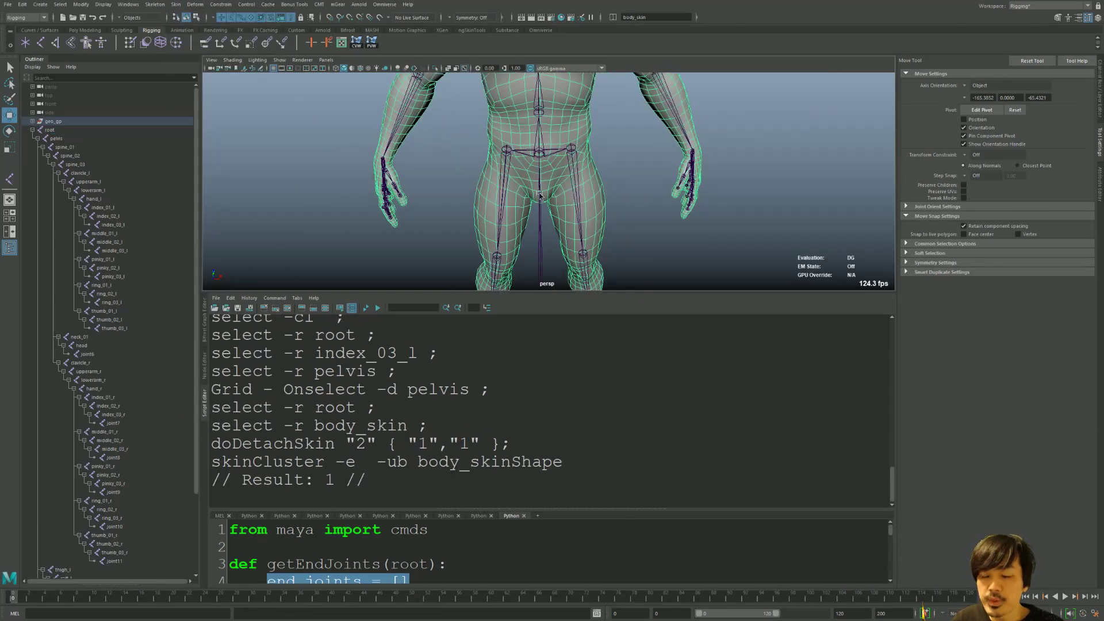
Rebind body_skin to the root joint hierarchy with Colorize skeleton turned on.
click(540, 195)
shift+click(524, 175)
click(177, 4)
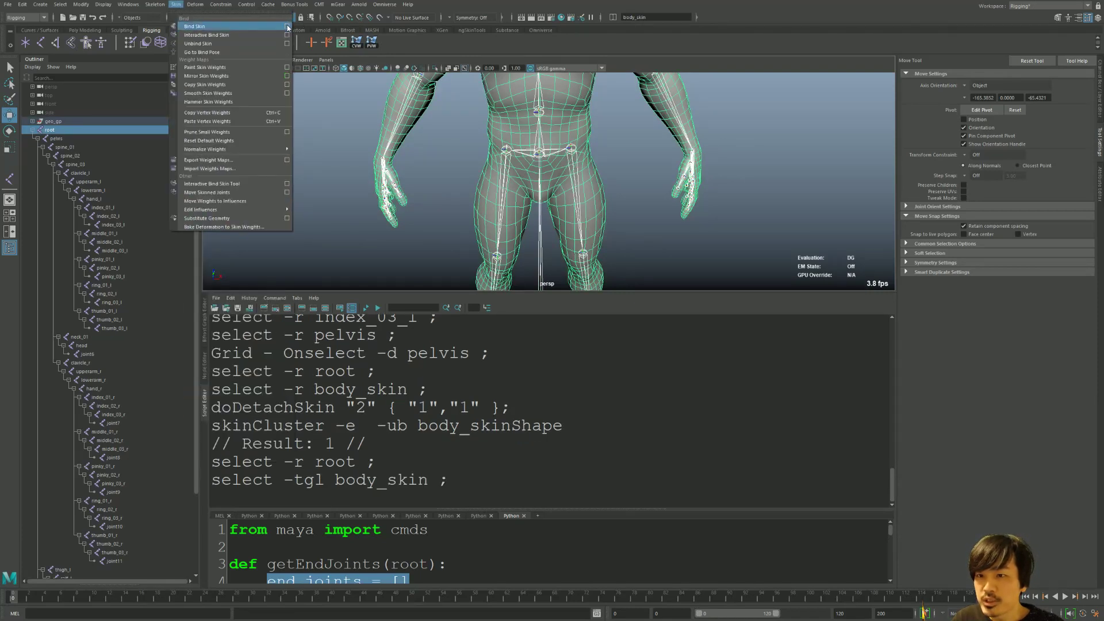
click(287, 26)
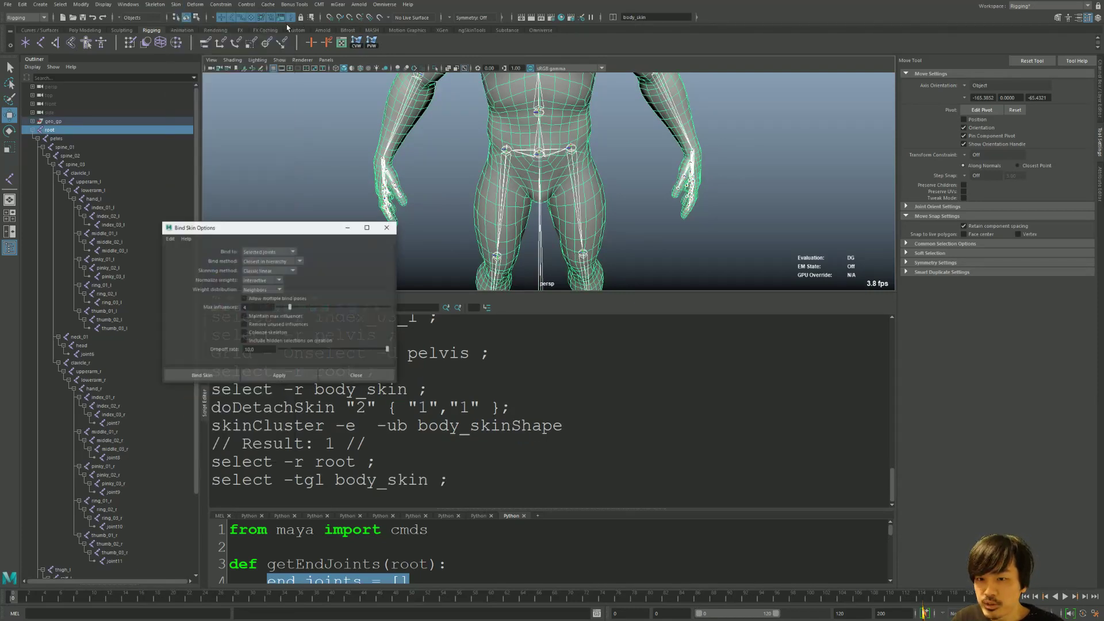
click(244, 332)
drag(267, 234, 265, 166)
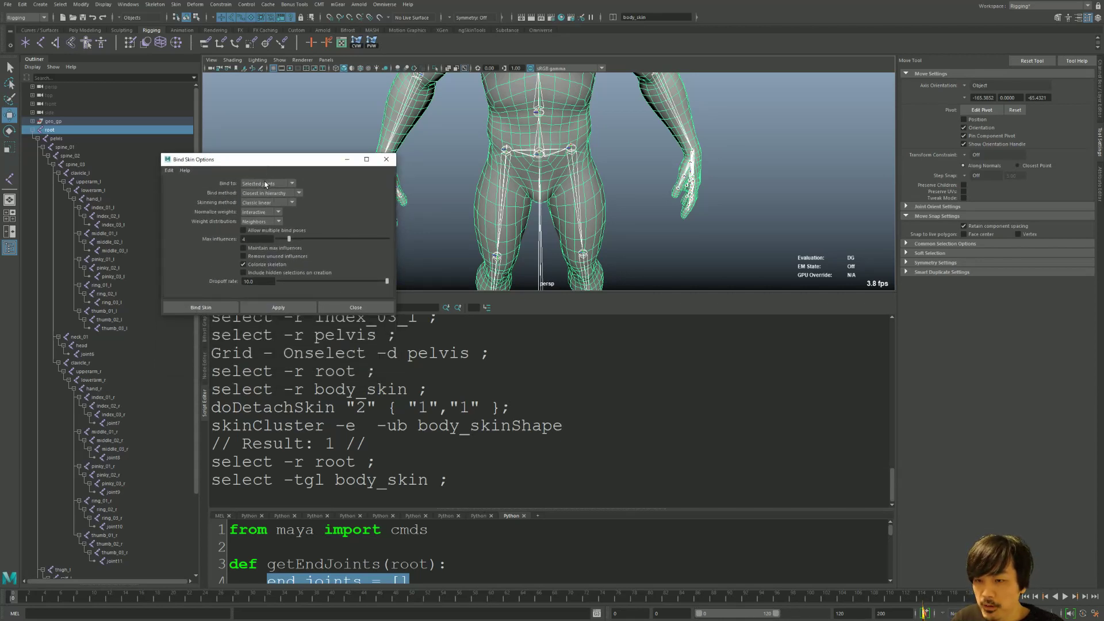
click(265, 184)
click(259, 185)
click(274, 304)
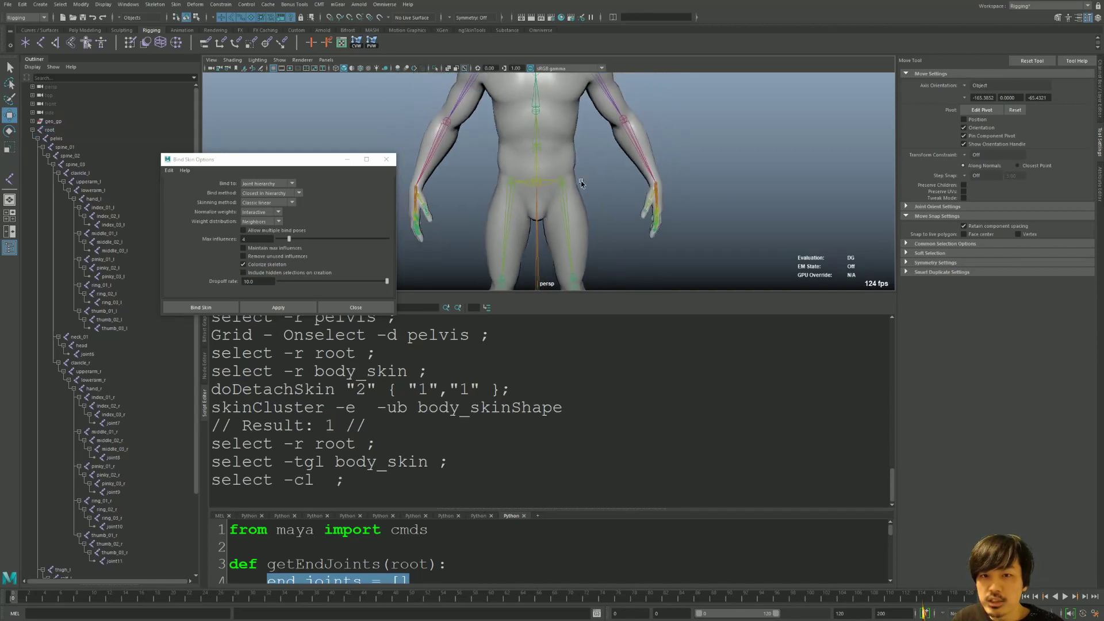
alt+drag(581, 183, 568, 428)
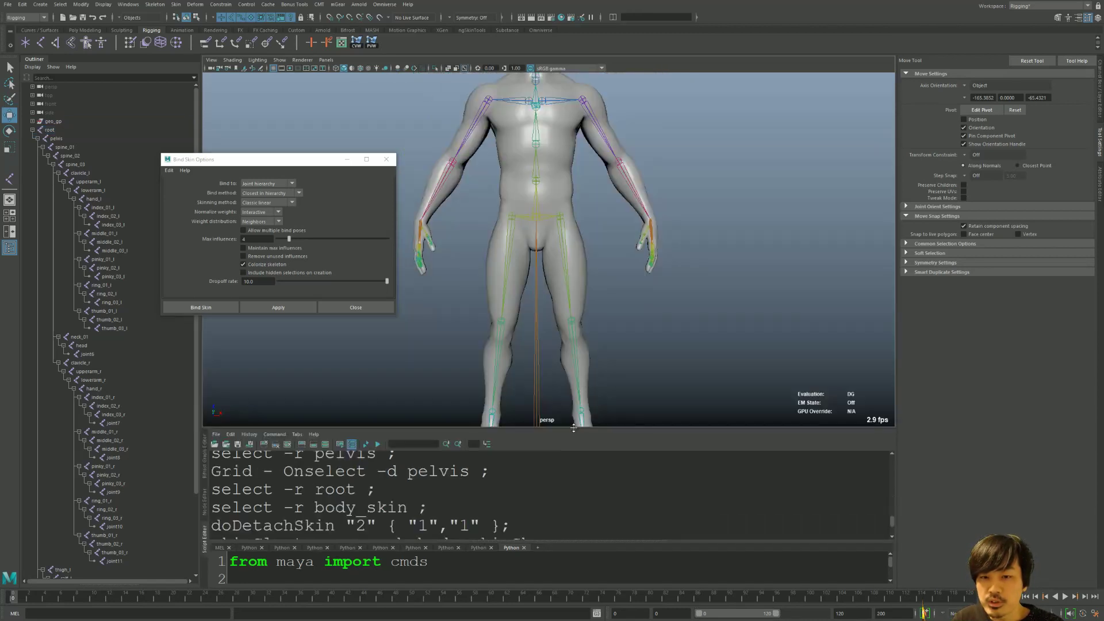
Resize the panels so the viewport shows the full body and the script shows down to line 15.
mouse_move(532, 253)
alt+middle_down()
mouse_move(528, 234)
mouse_move(532, 309)
alt+middle_up()
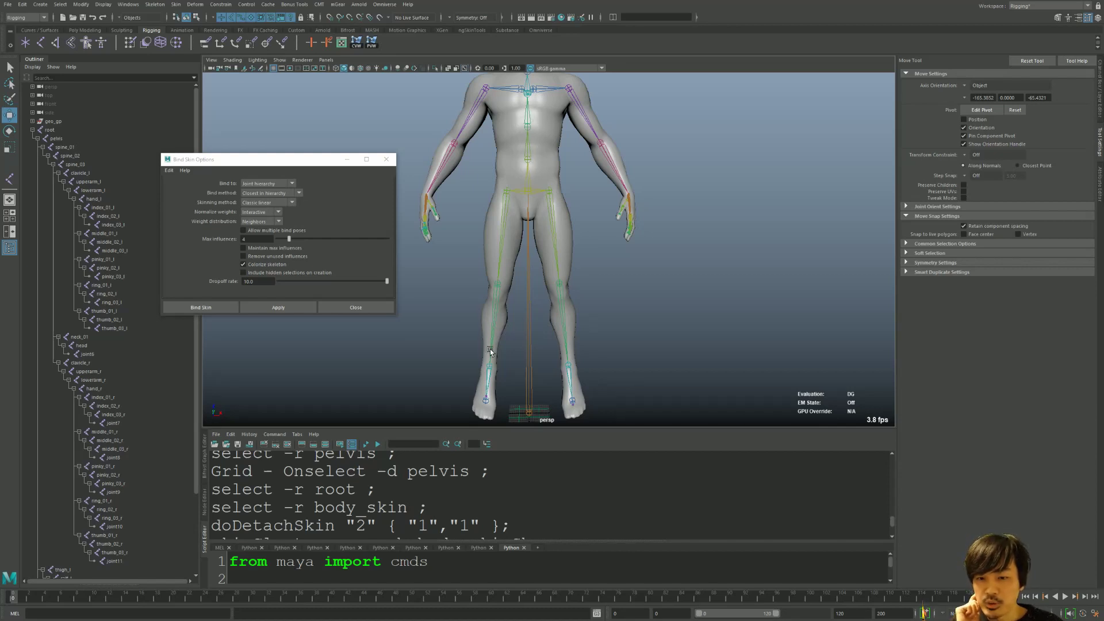
drag(500, 428, 506, 282)
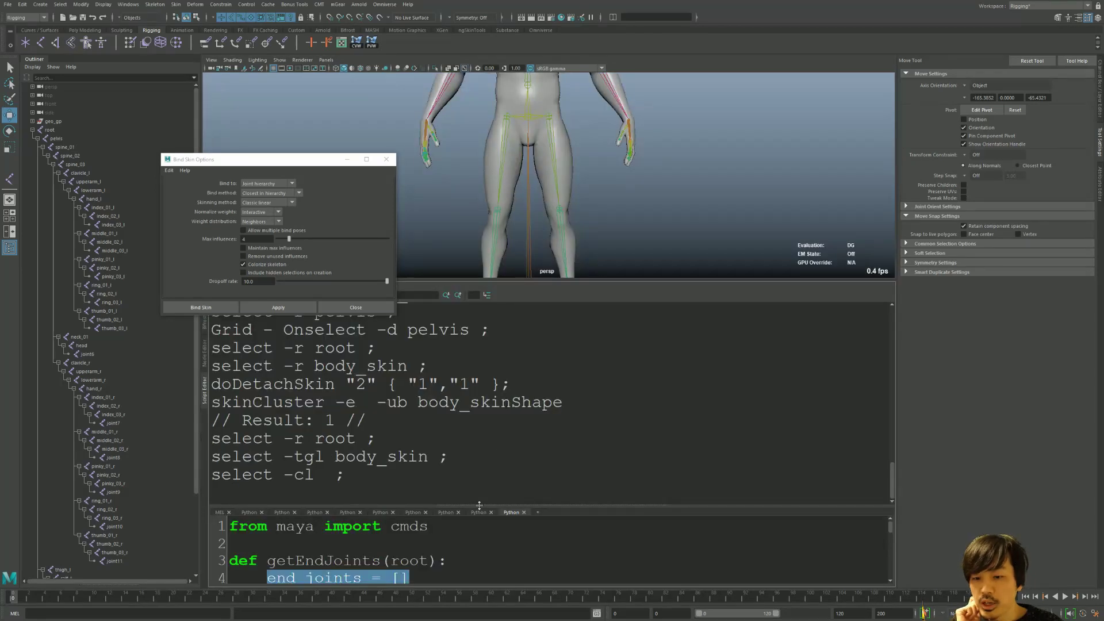
drag(481, 506, 482, 315)
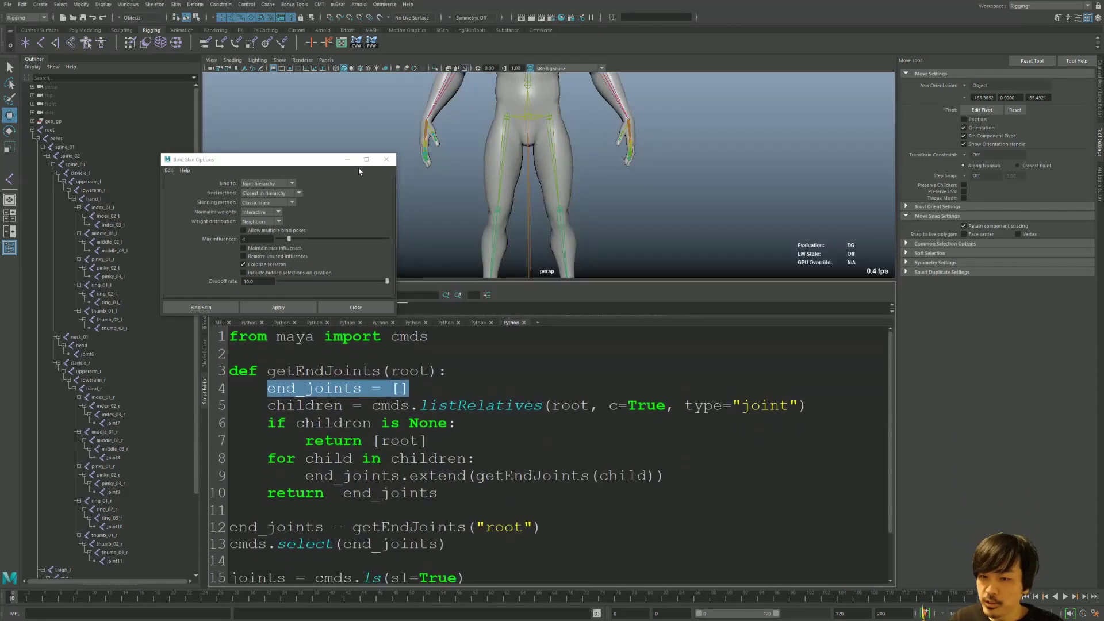
Move the Bind Skin Options window aside and zoom the viewport toward the legs.
drag(300, 162, 210, 218)
scroll(374, 182, up, 3)
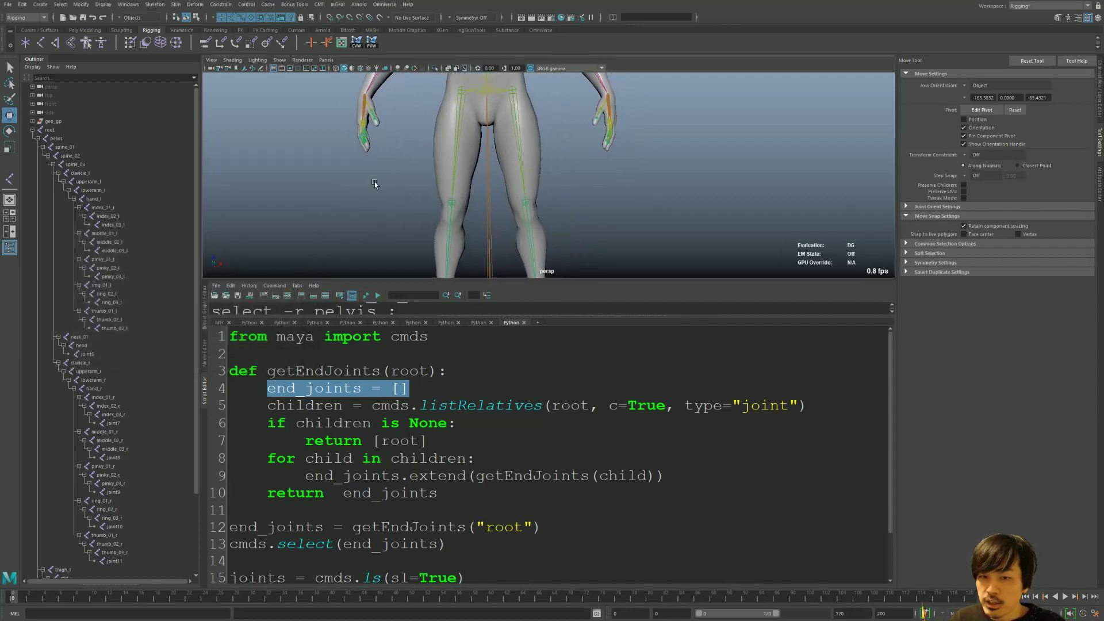